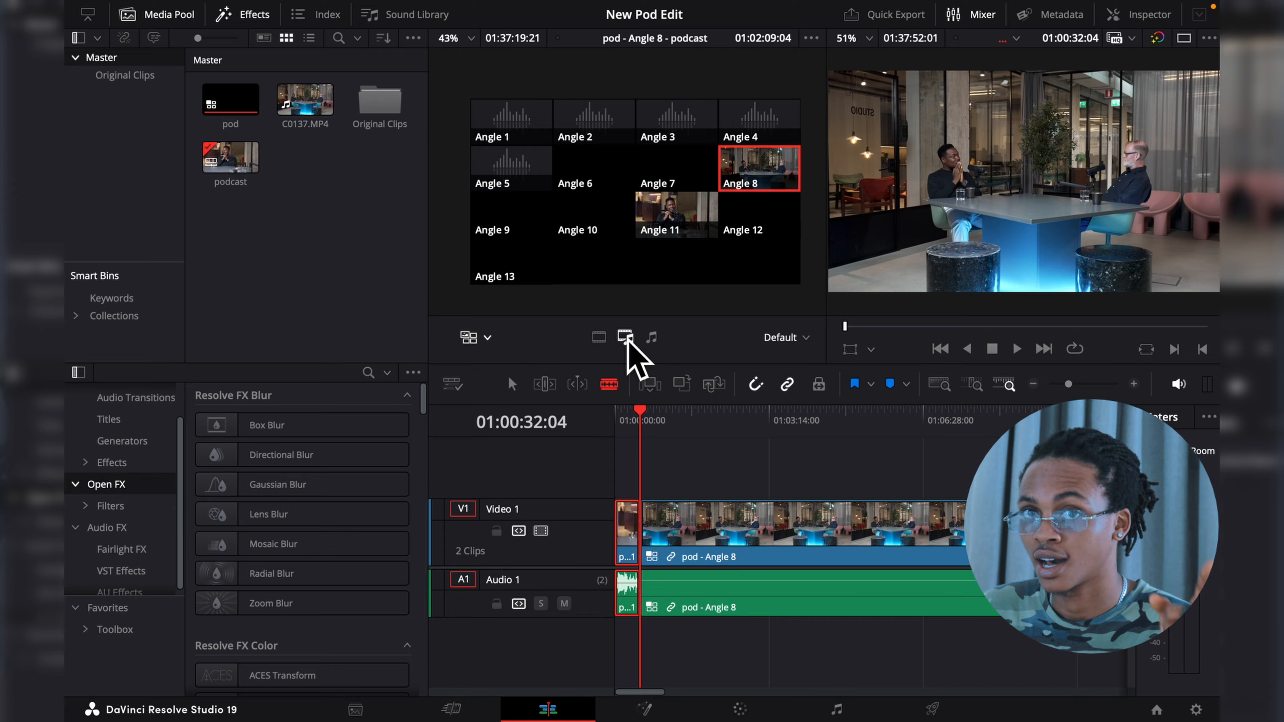
- Undo the last angle cut, switch only the video to Angle 8 at 01:00:32:04, and play across the cut
key("super+z")
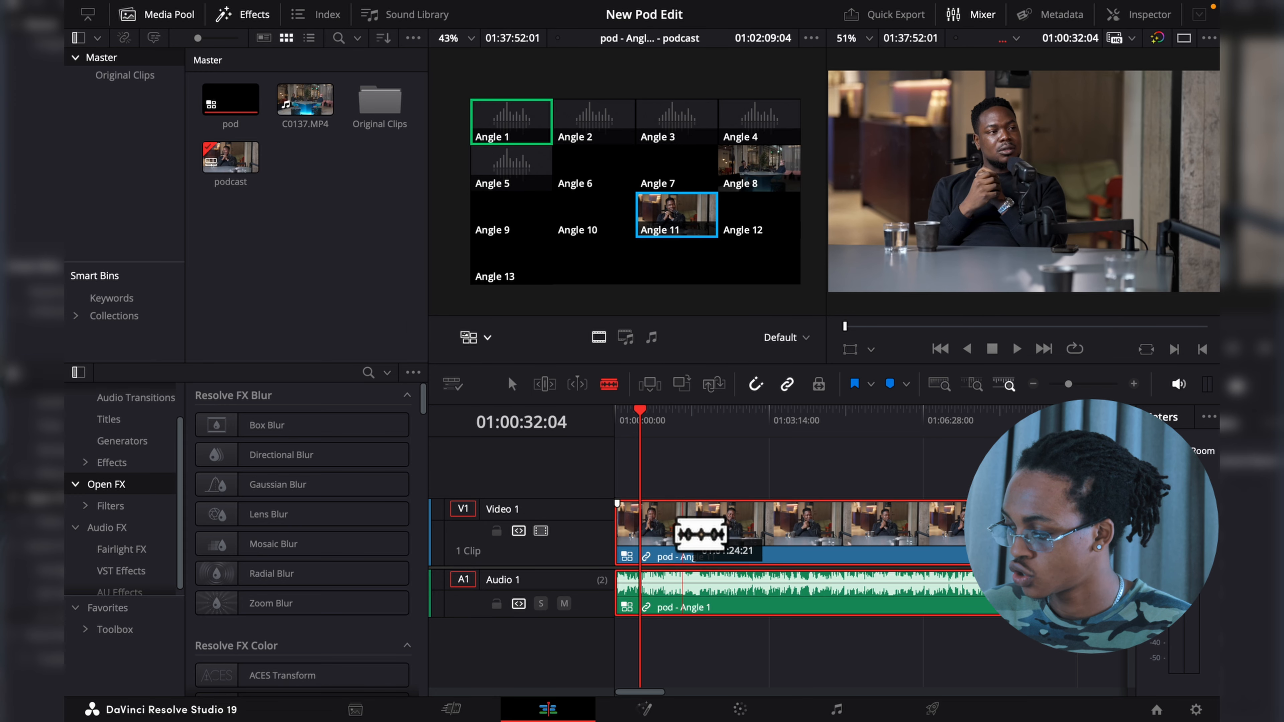
left_click(773, 162)
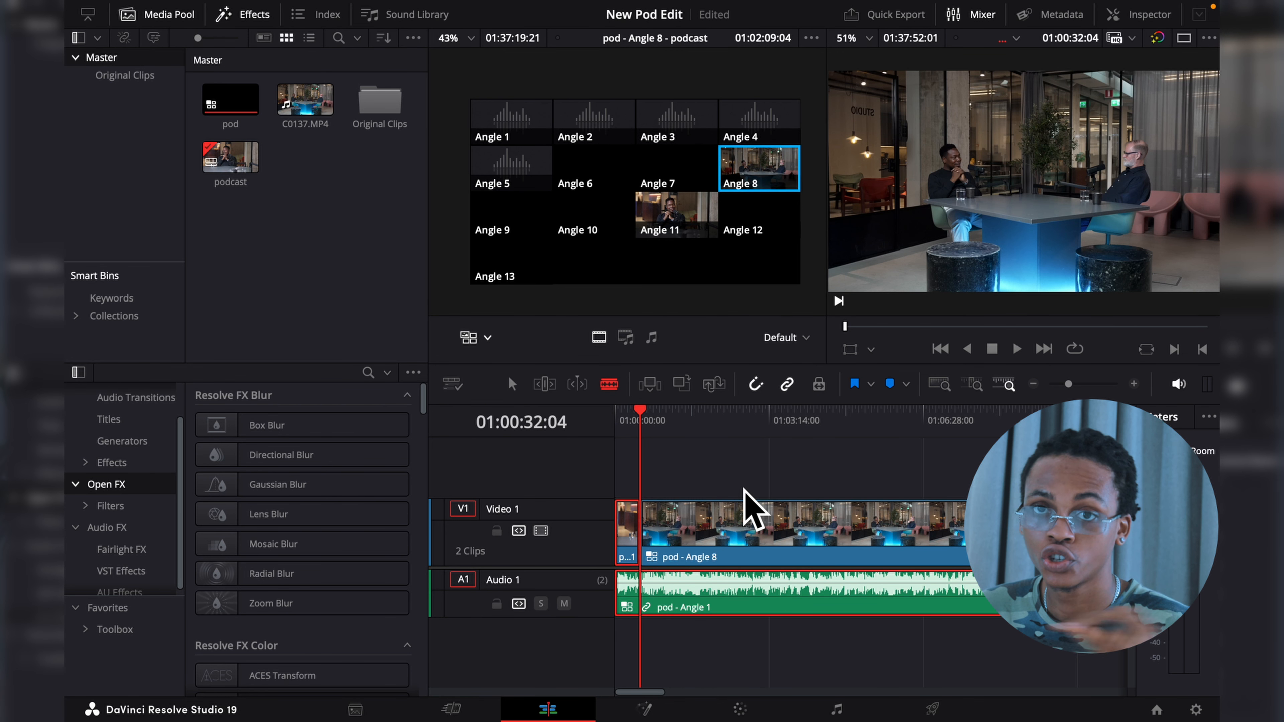
left_click(628, 415)
key("space")
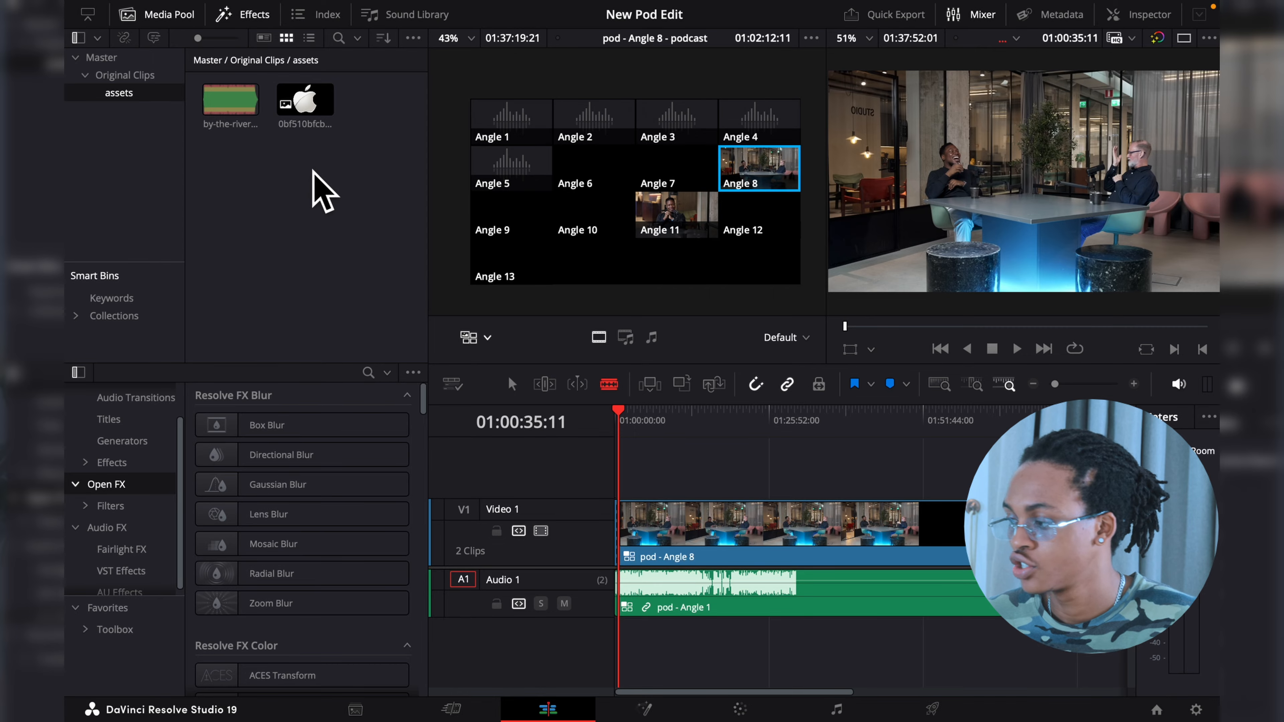
- Add the by-the-riverside music file to a new audio track at the start of the timeline and play it
left_click(235, 107)
left_click_drag(227, 108, 654, 638)
key("super+equal")
key("super+equal")
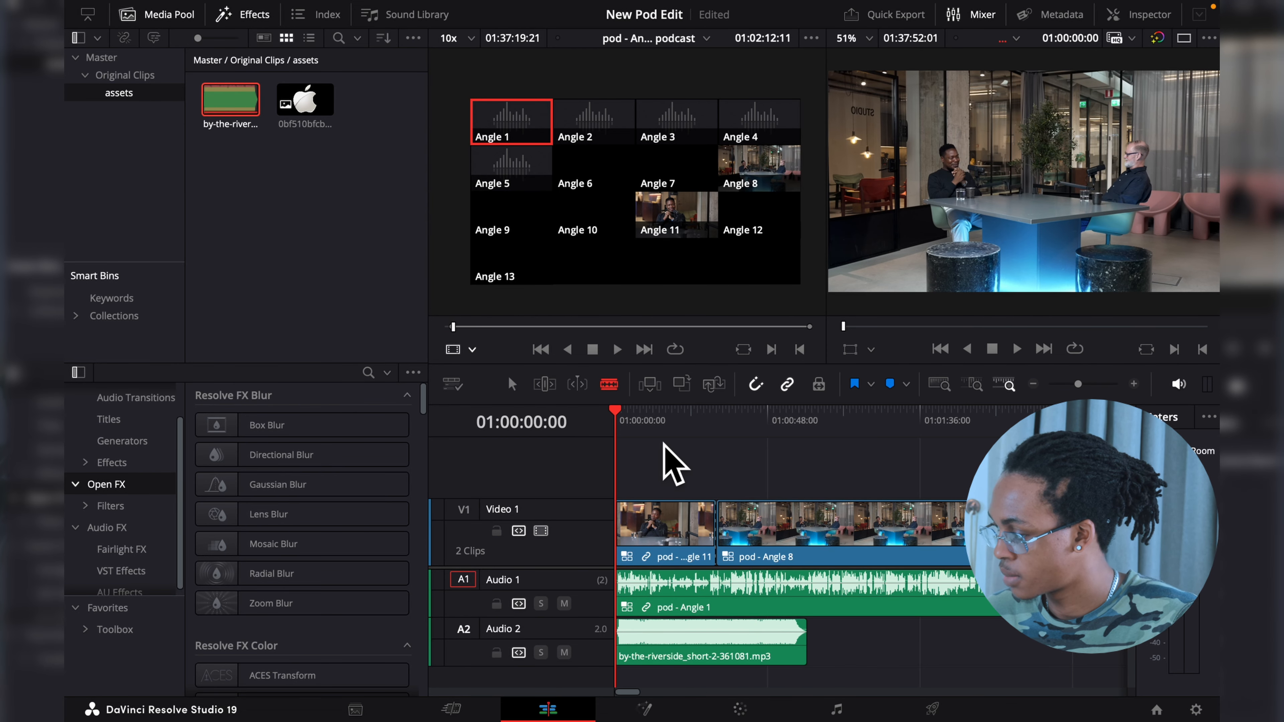
key("space")
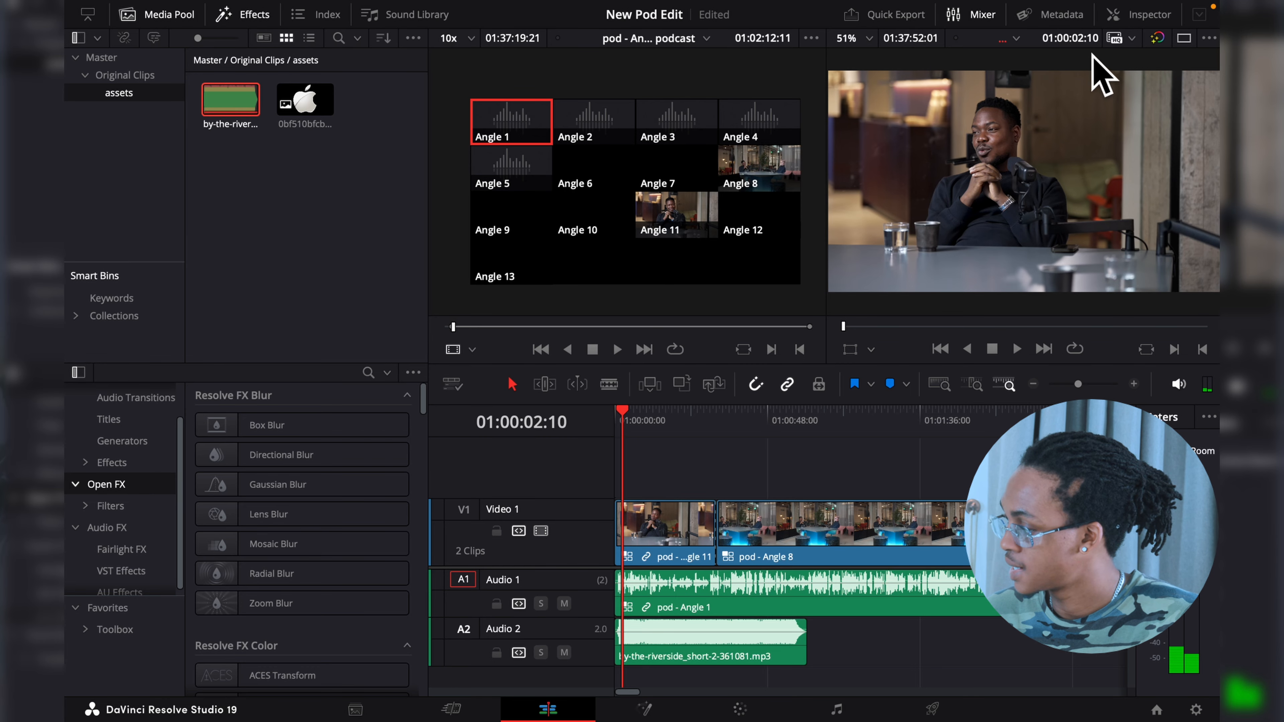
- Set the music clip's volume to -20 in the Inspector and play the mix
left_click(1146, 14)
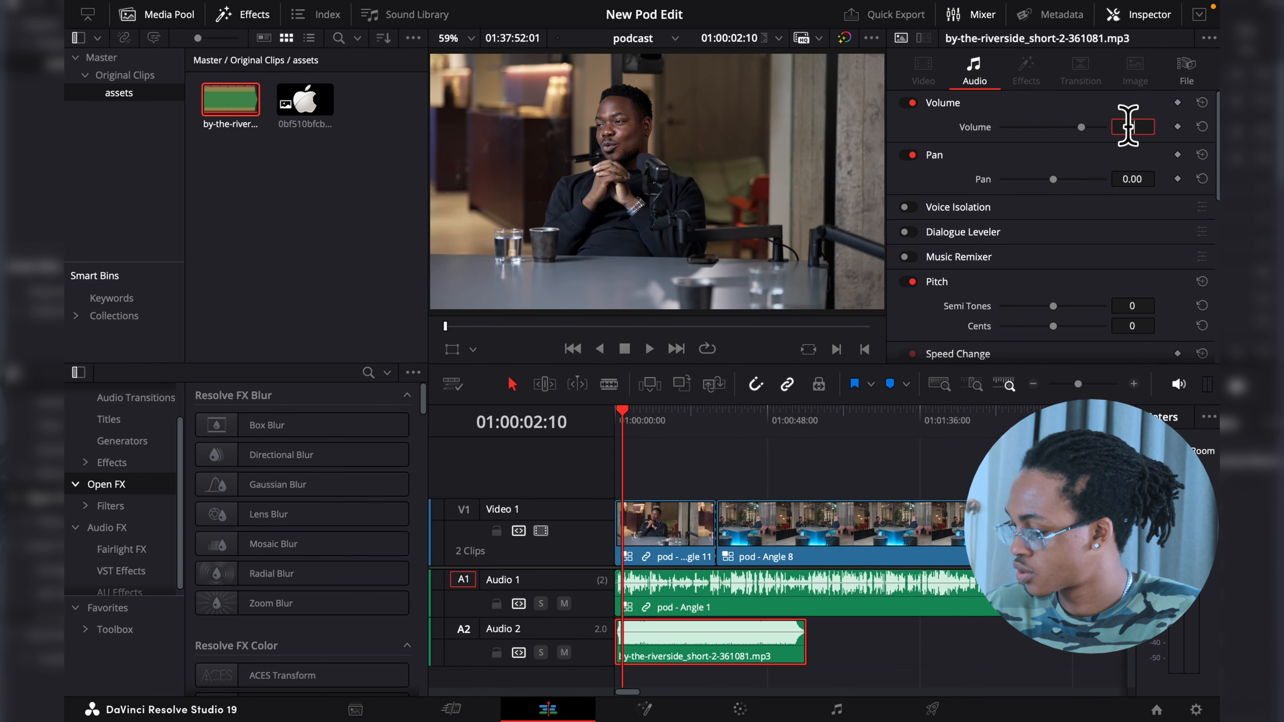
left_click(1128, 126)
type("-2")
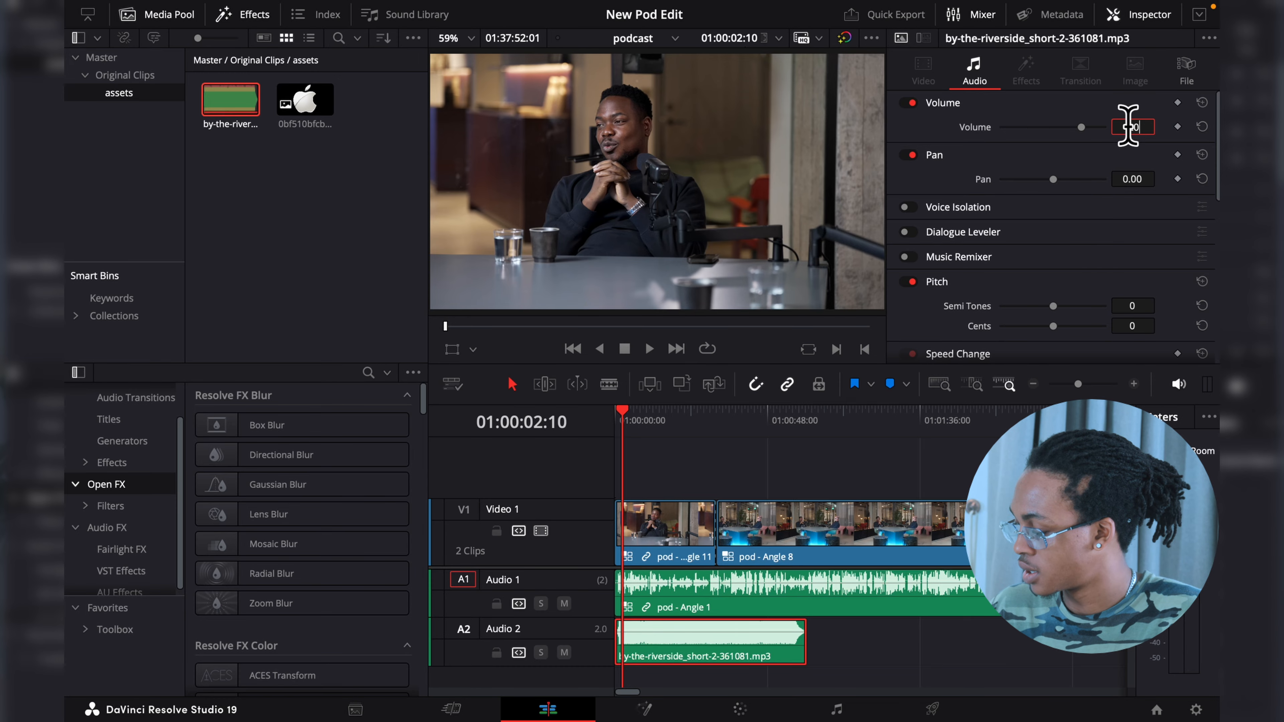
type("0")
key("Return")
key("space")
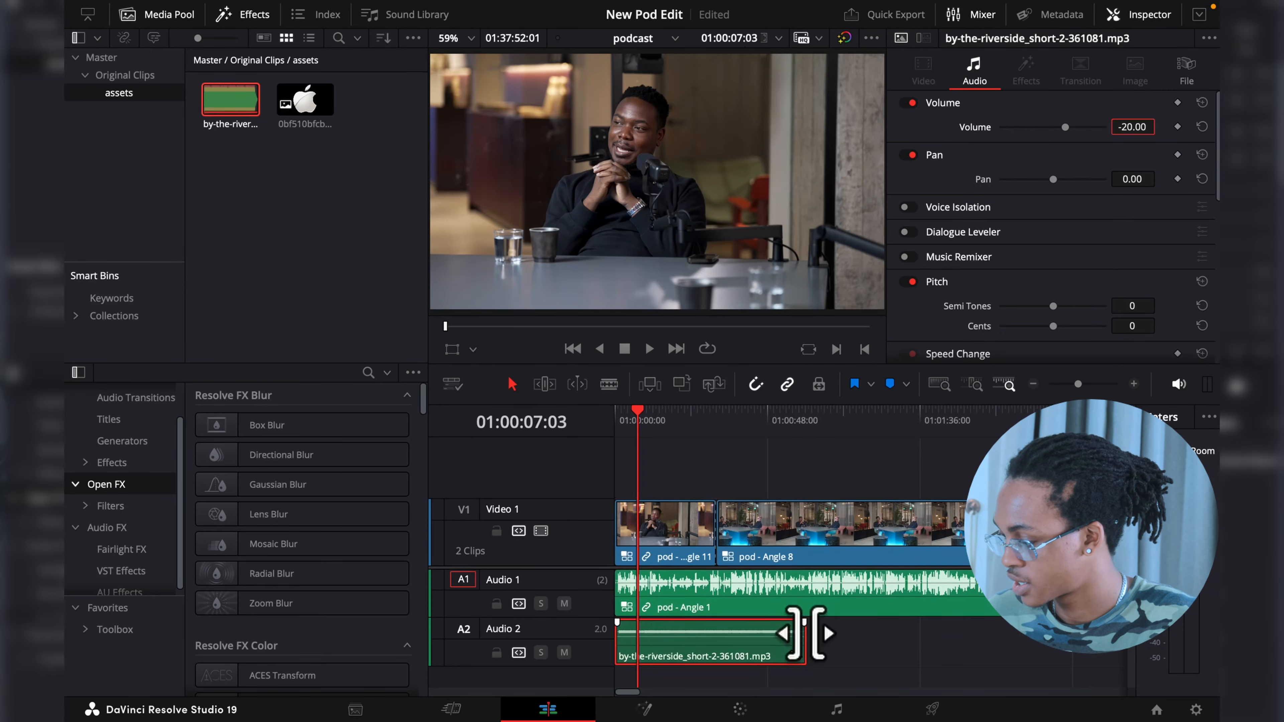
- Shorten the music clip to about 10 seconds with fades at both ends and play it back
left_click_drag(805, 632, 653, 614)
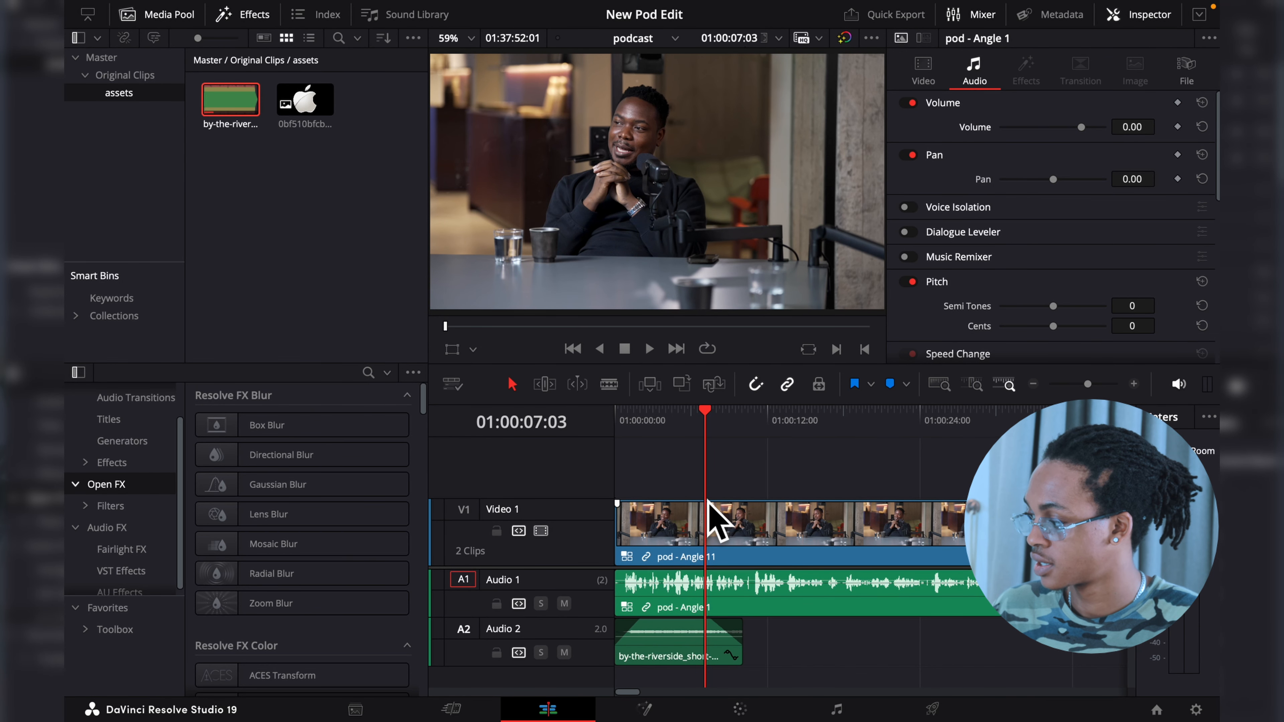
key("space")
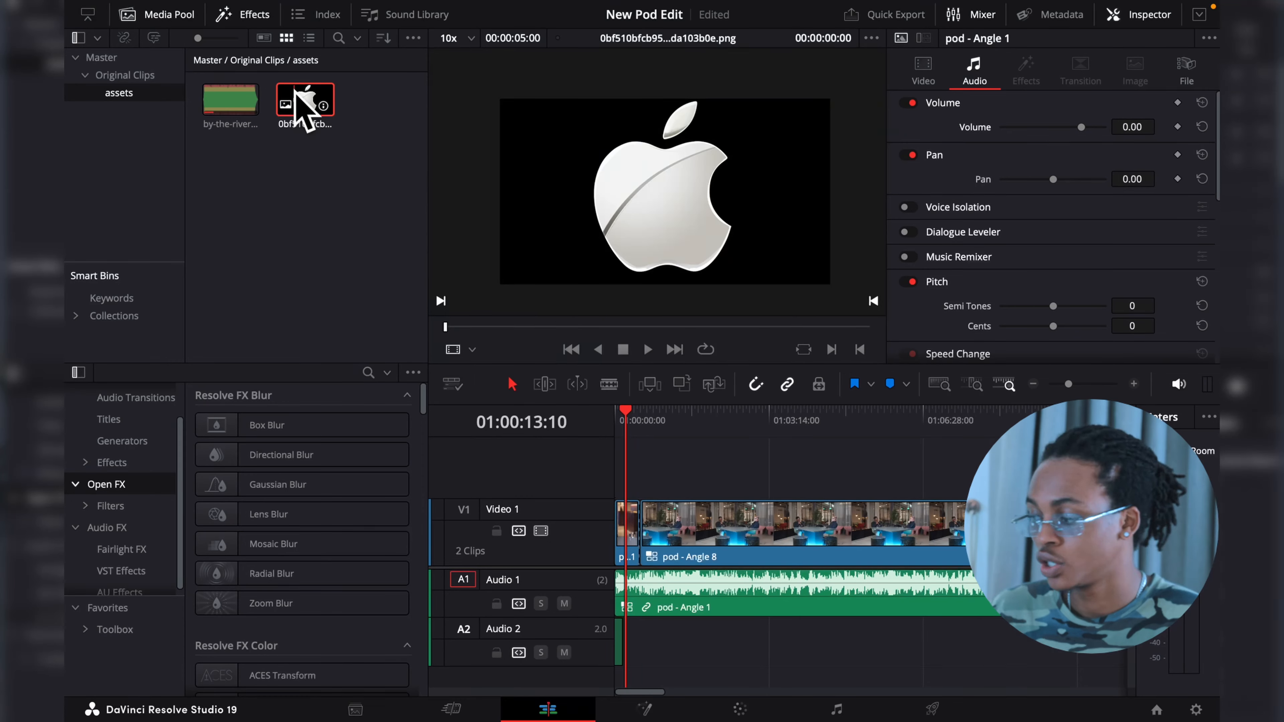
- Place the Apple logo image on a new video track above the podcast from the timeline start and extend it beyond the first shot
left_click_drag(305, 101, 649, 469)
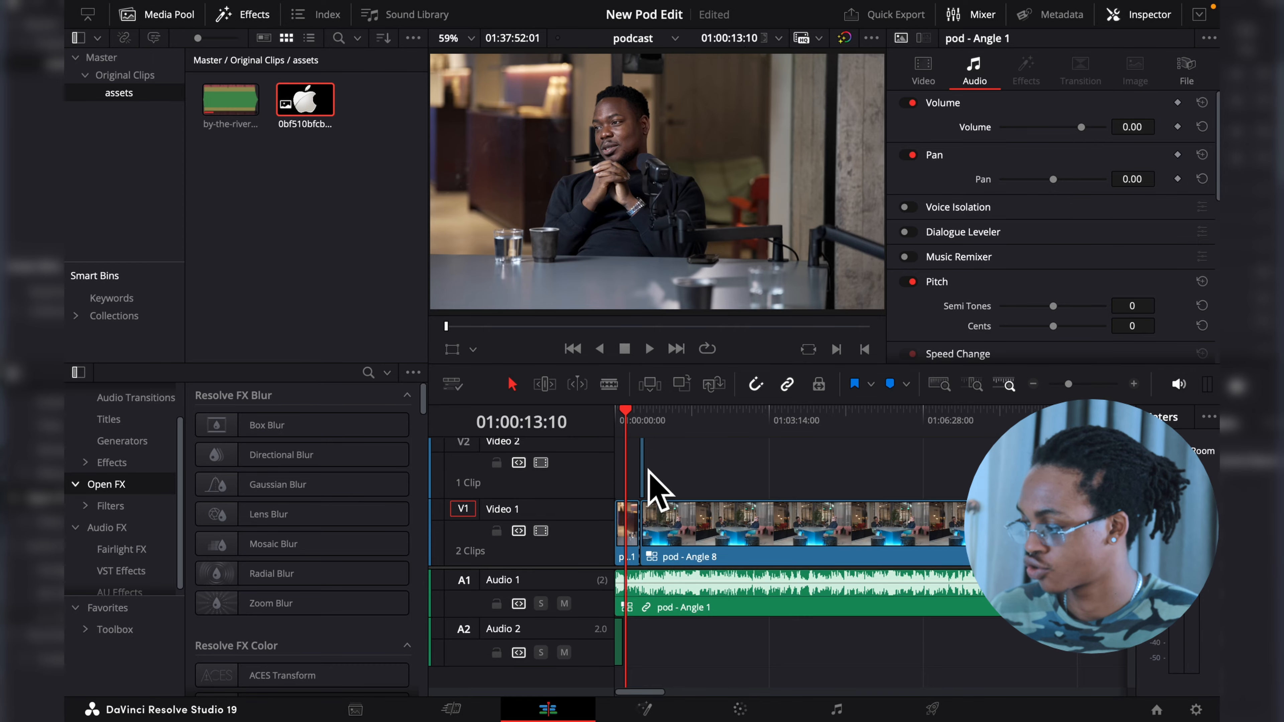
left_click_drag(647, 469, 1006, 468)
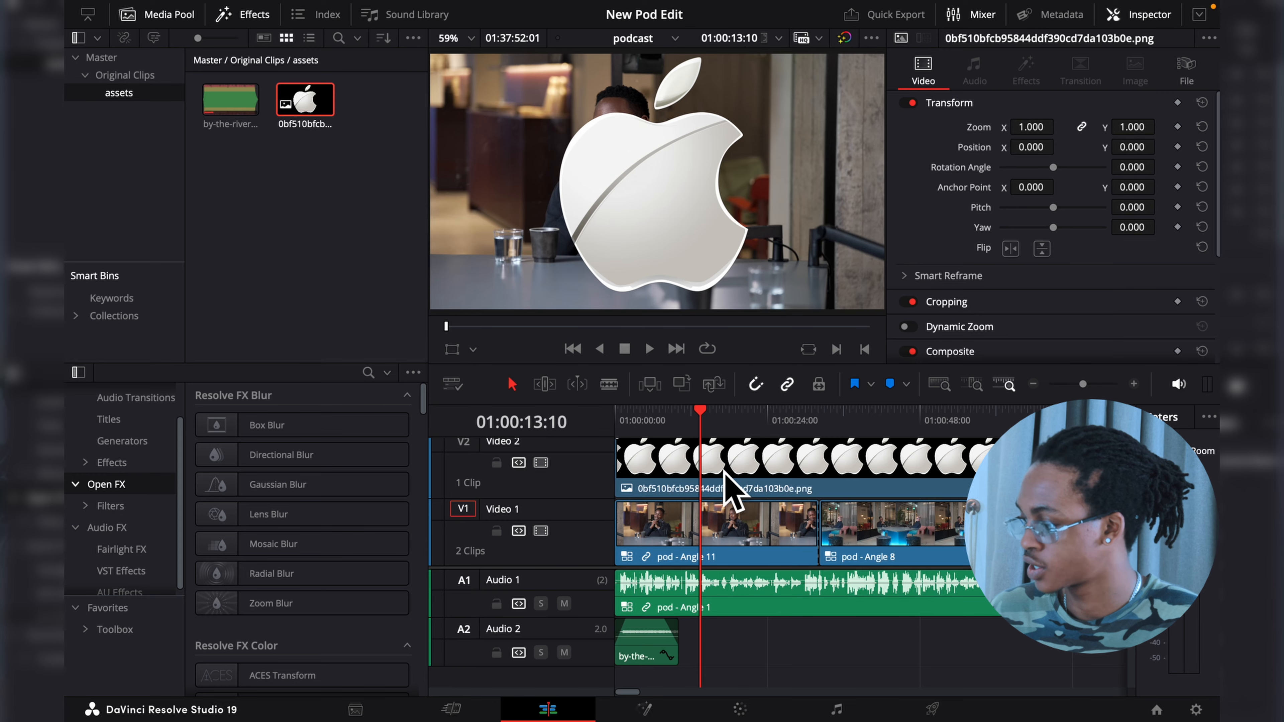
left_click(676, 416)
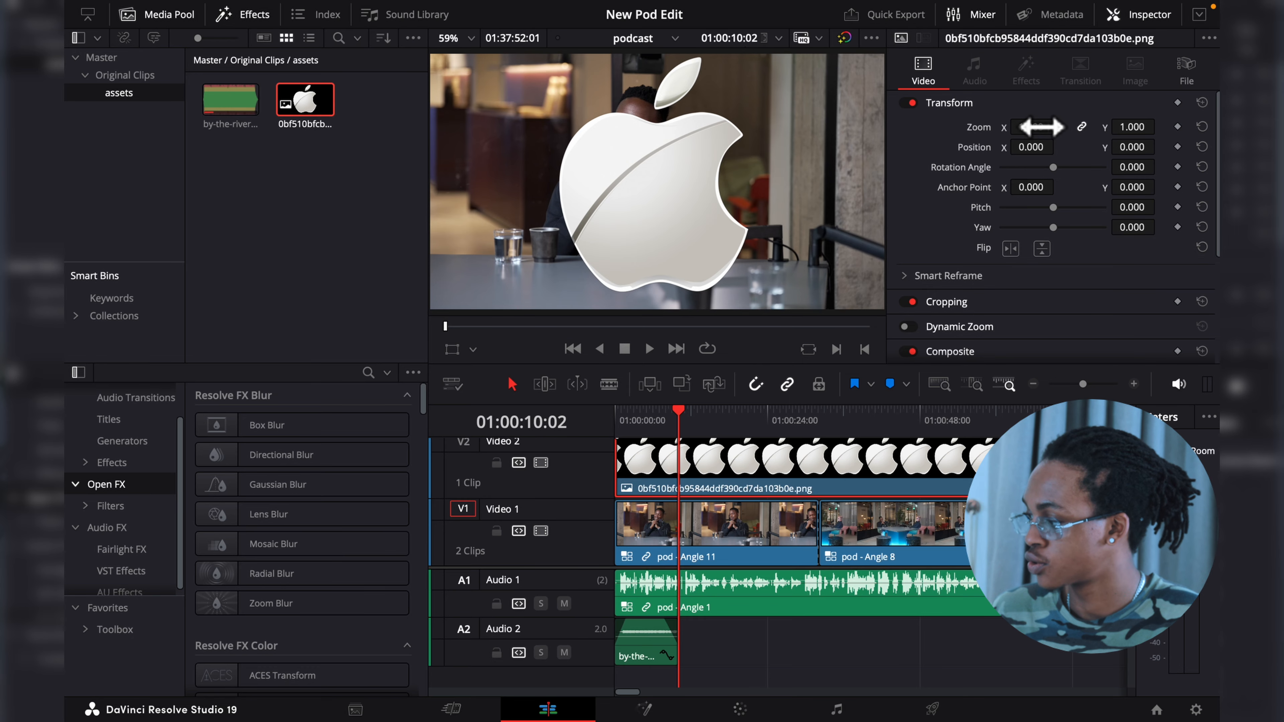
- Scale the logo to 0.130, position it at X -1892, Y 423 in the picture's upper-left corner, and check it full screen
mouse_move(1031, 127)
left_mouse_down()
mouse_move(965, 127)
mouse_move(1018, 127)
left_mouse_up()
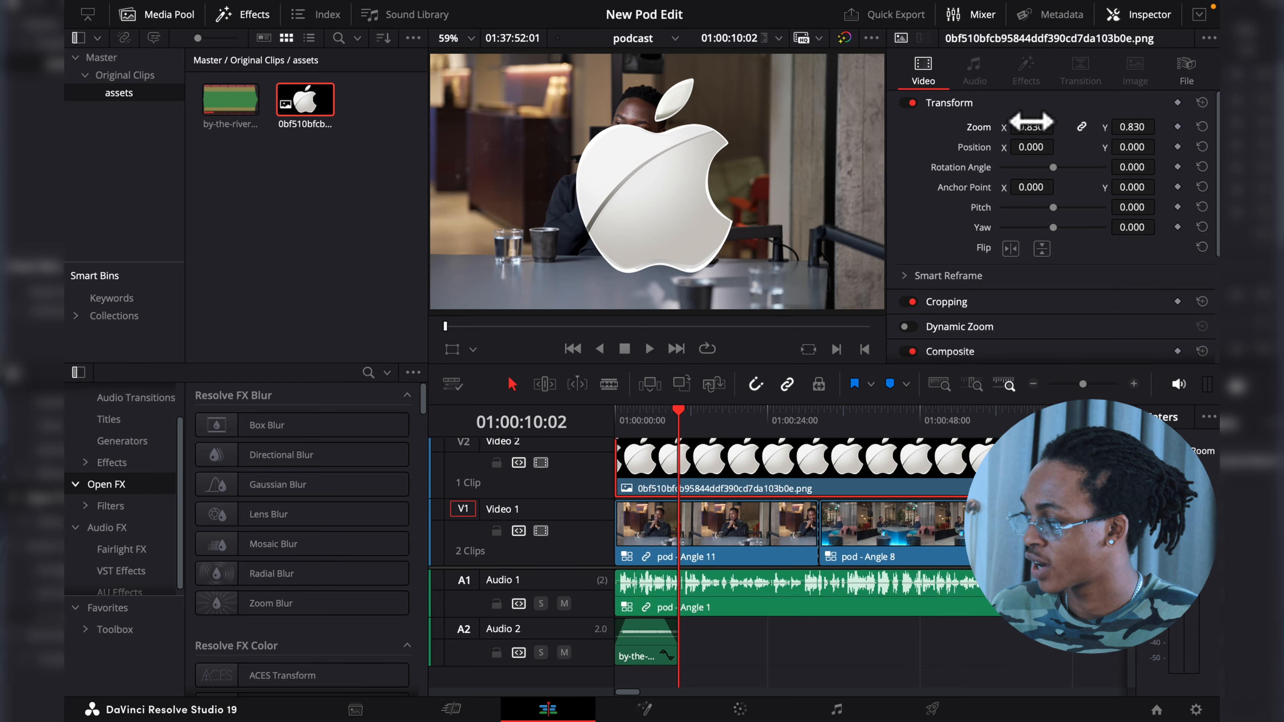
mouse_move(1031, 127)
left_mouse_down()
mouse_move(1006, 127)
mouse_move(1059, 127)
mouse_move(1033, 126)
left_mouse_up()
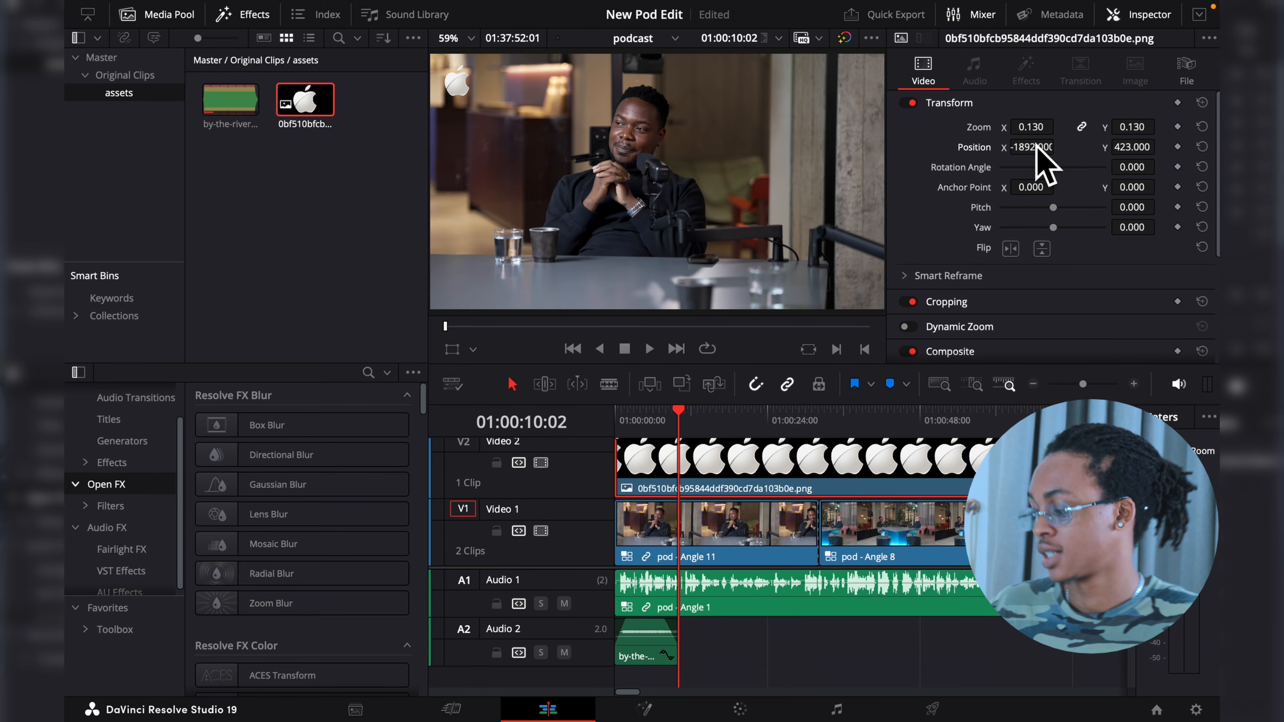
key("super+f")
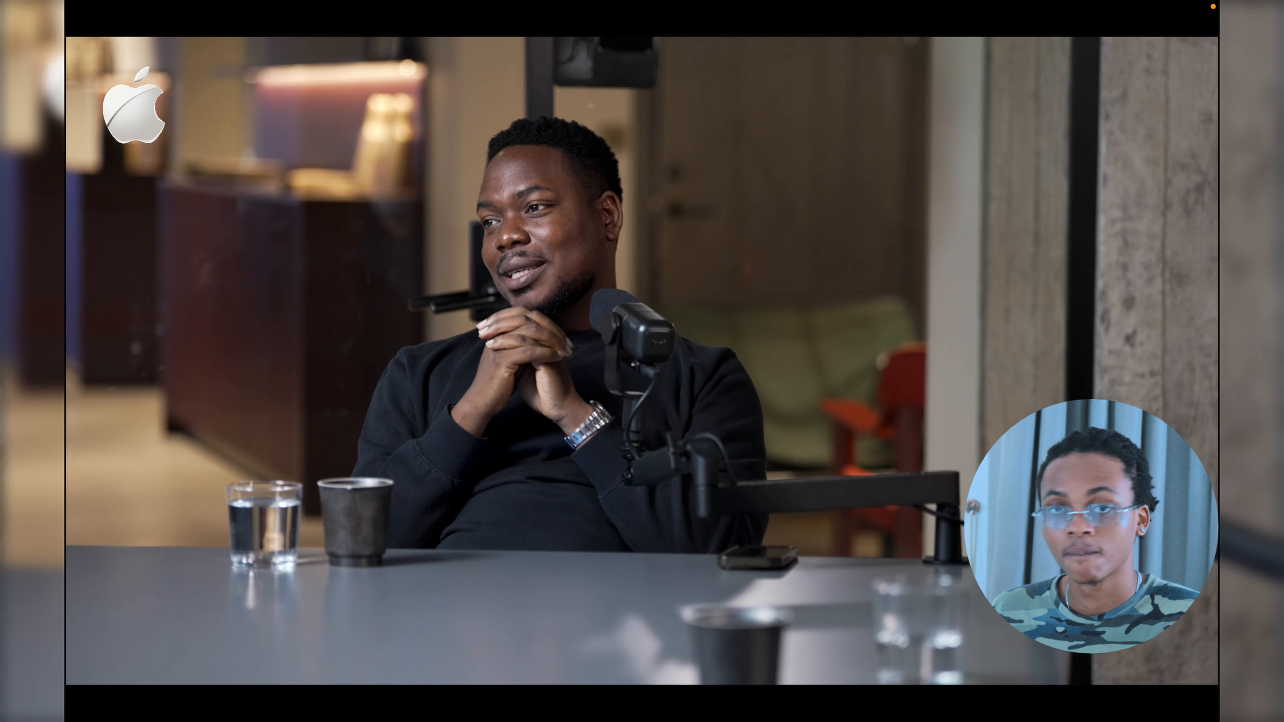
key("Escape")
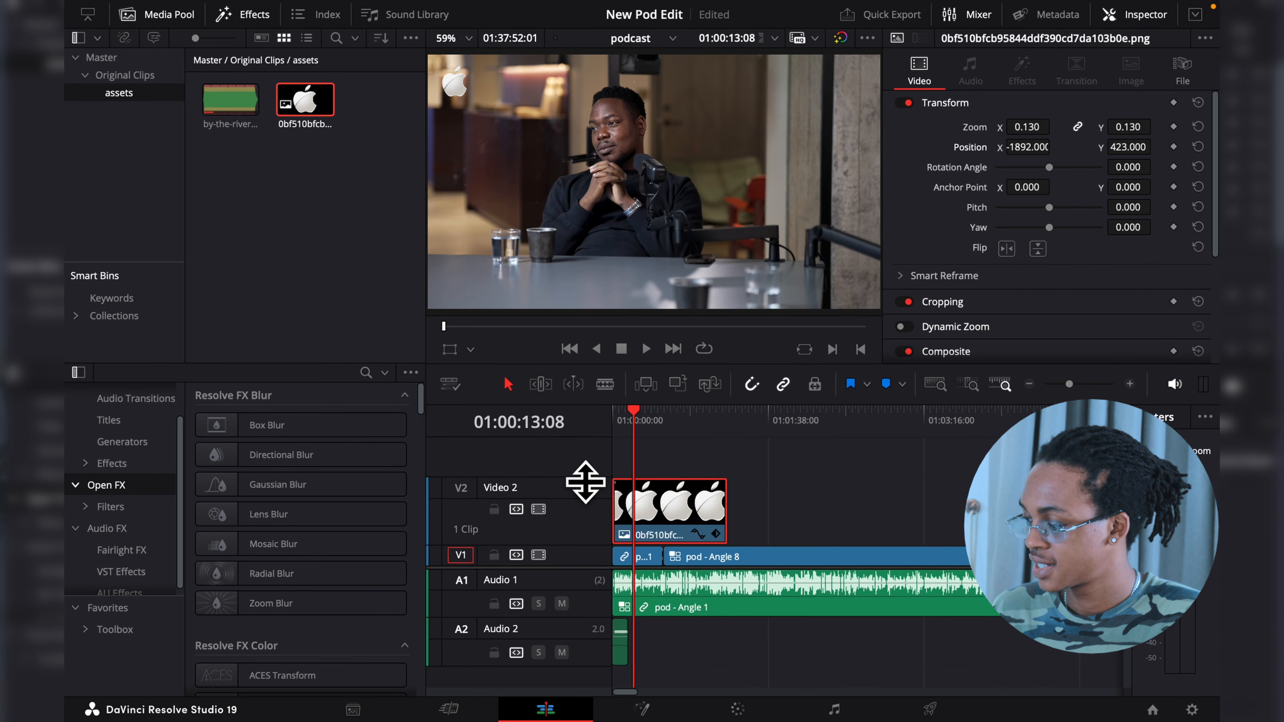
- Reduce the Video 2 track height and add a basic Text title on a new Video 3 track at the timeline start
left_click_drag(585, 482, 586, 588)
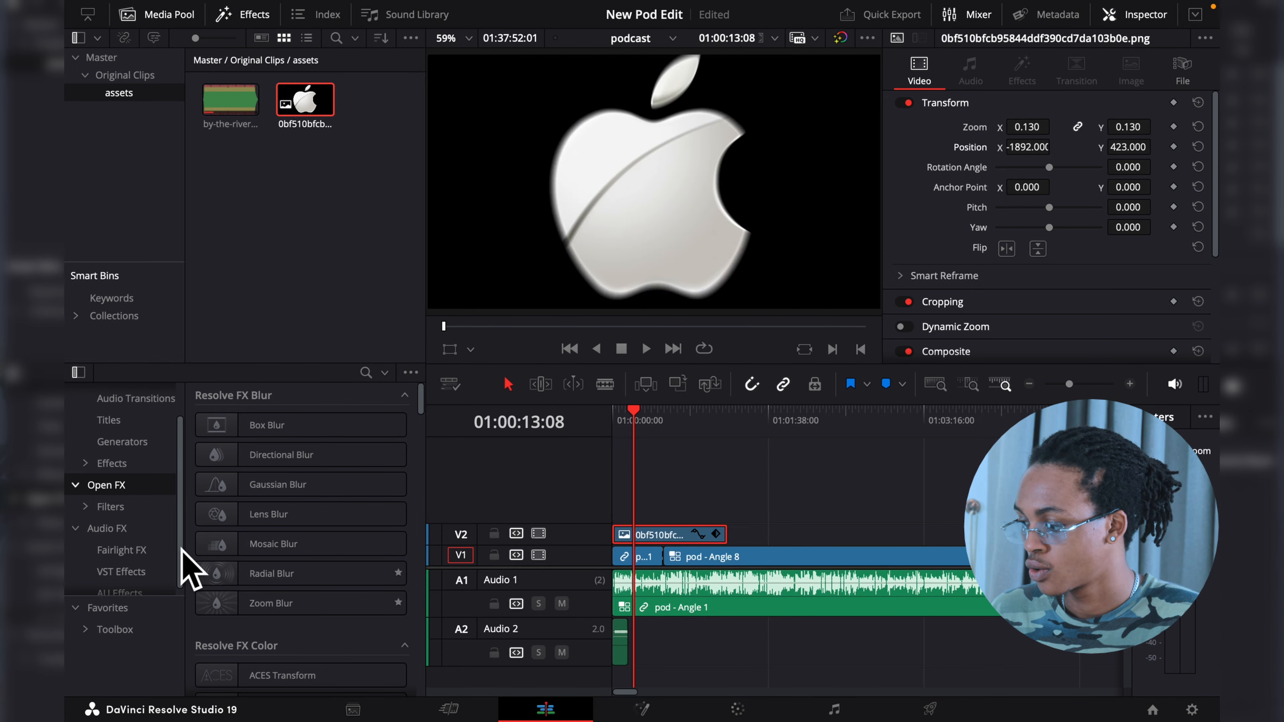
left_click(143, 419)
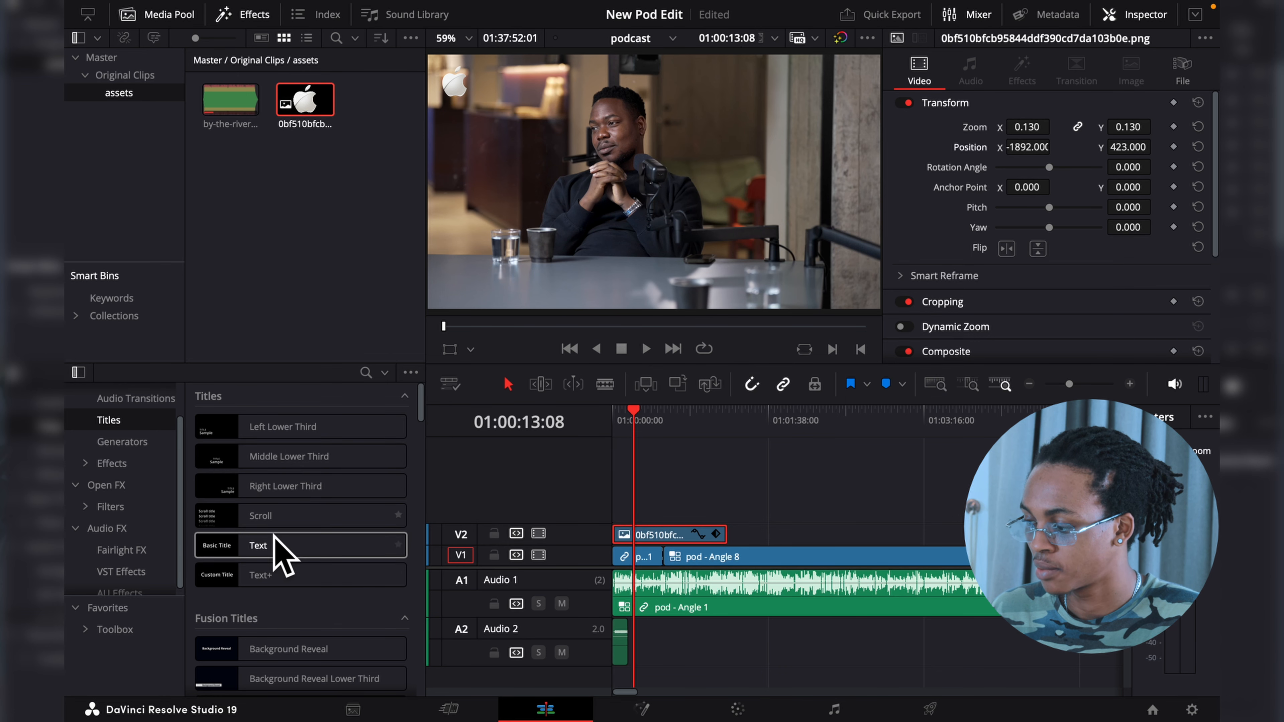
left_click_drag(300, 545, 613, 499)
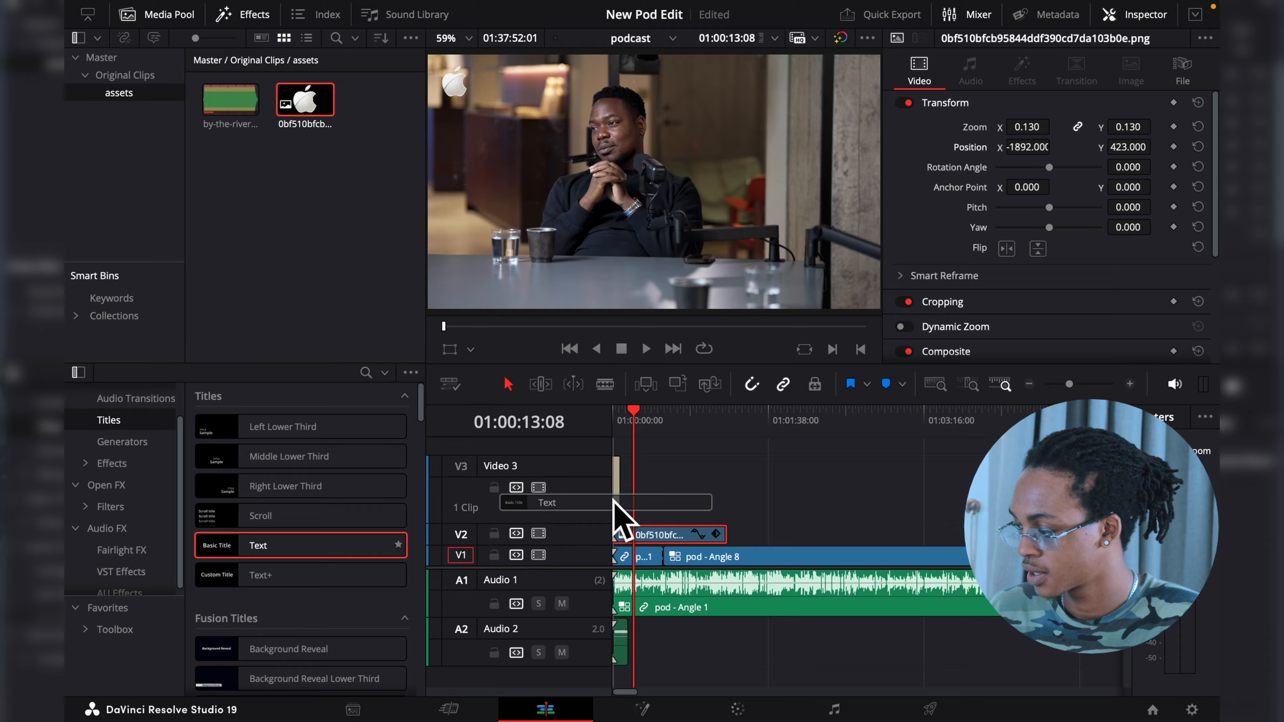
- Play the section around 01:00:31 and move the title clip to the start of the Angle 8 shot
key("super+equal")
key("super+equal")
left_click(808, 411)
key("space")
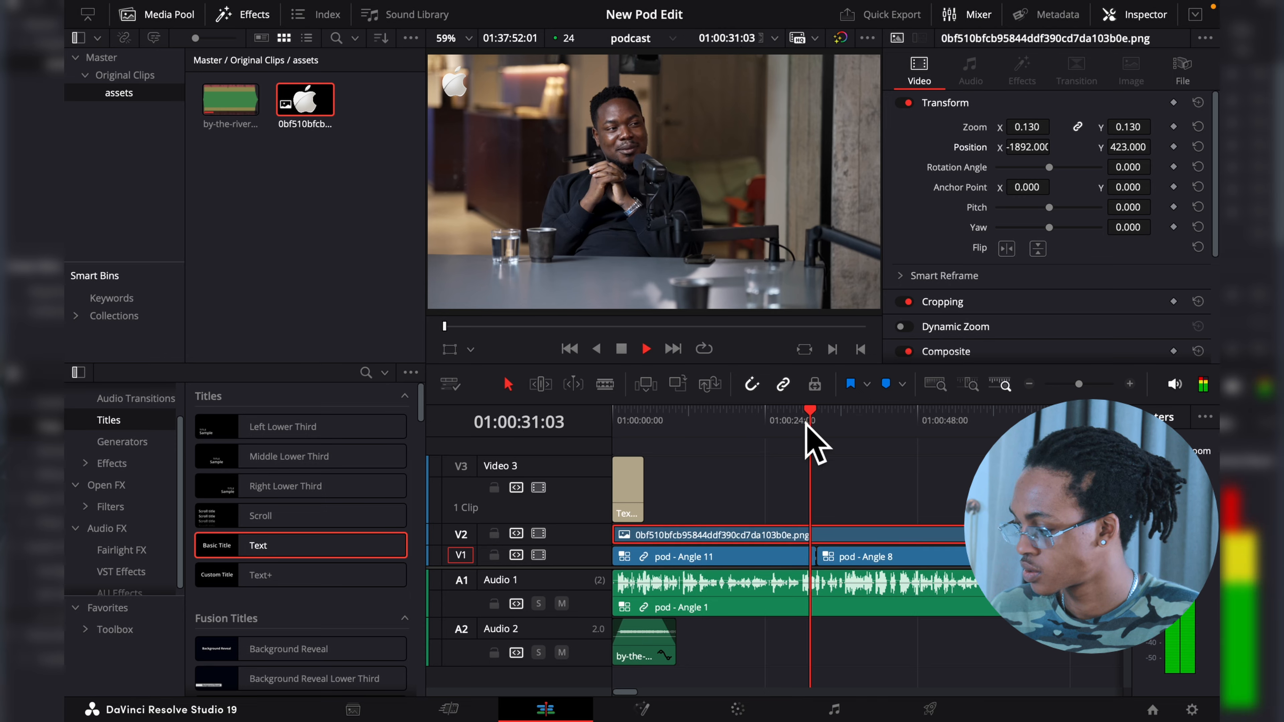
key("space")
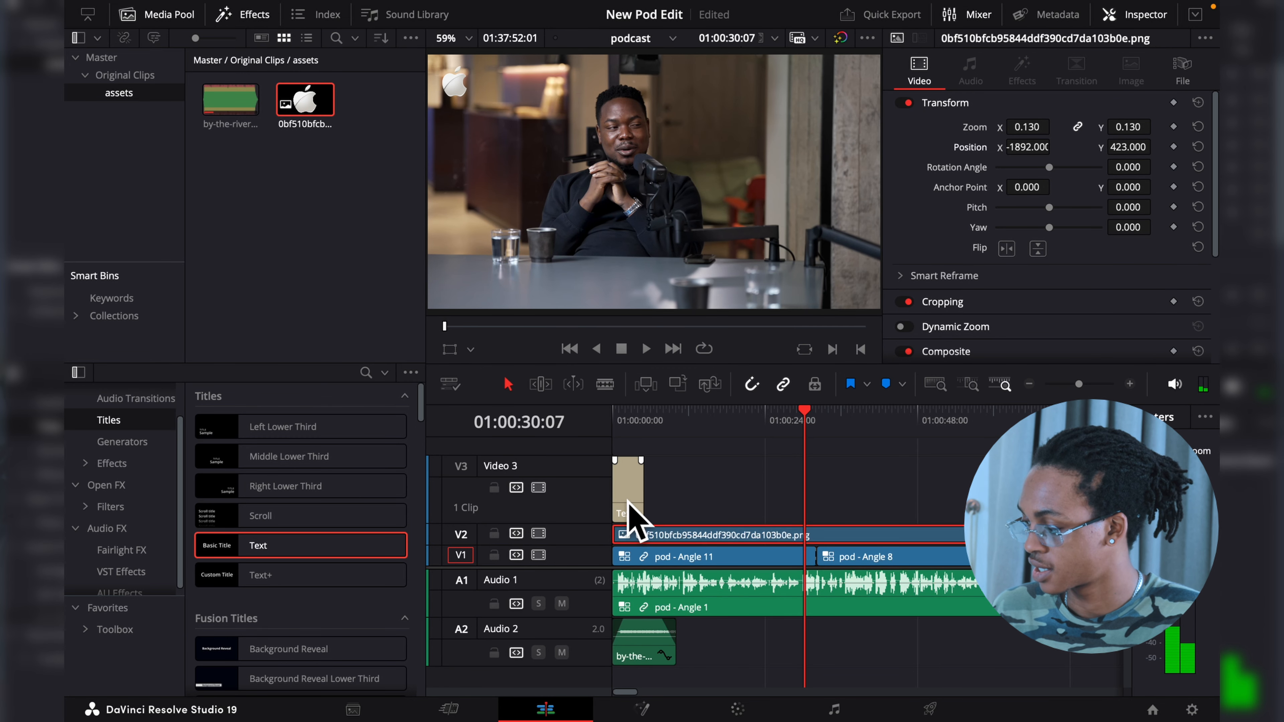
left_click_drag(636, 525, 831, 510)
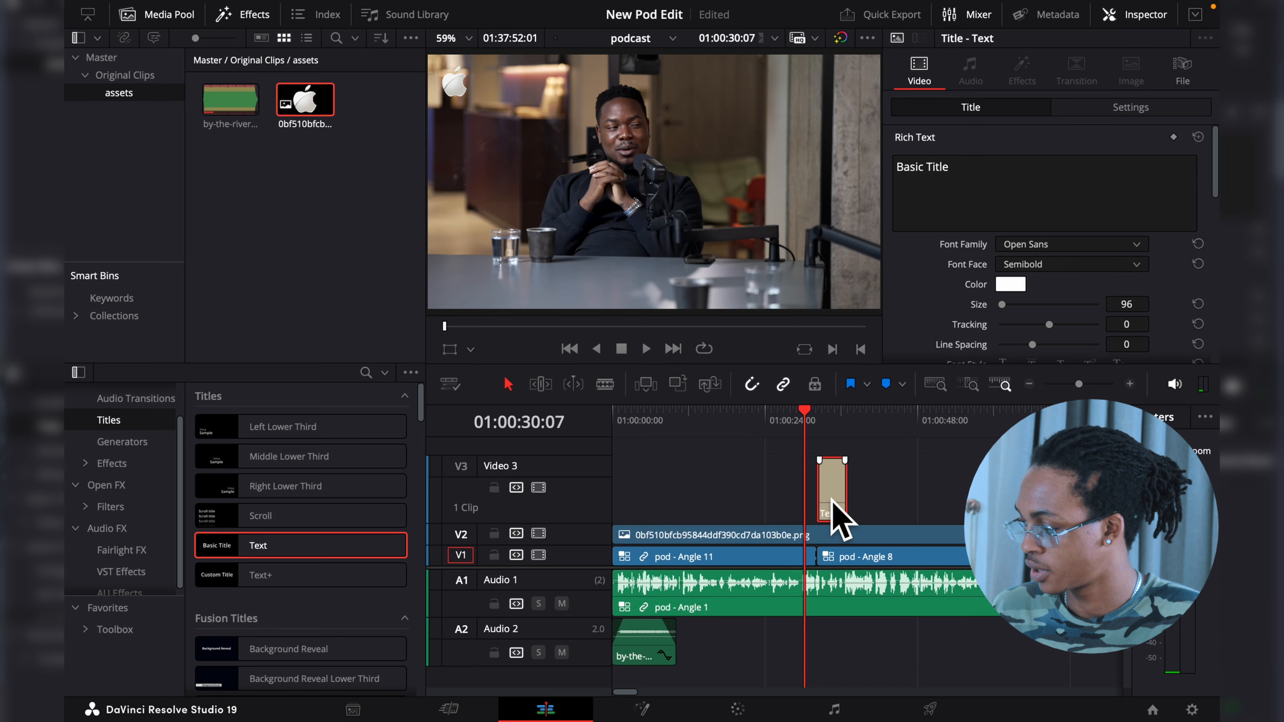
- Replace the title's placeholder text with the guest's full name
left_click(829, 417)
left_click(935, 206)
key("ctrl+a")
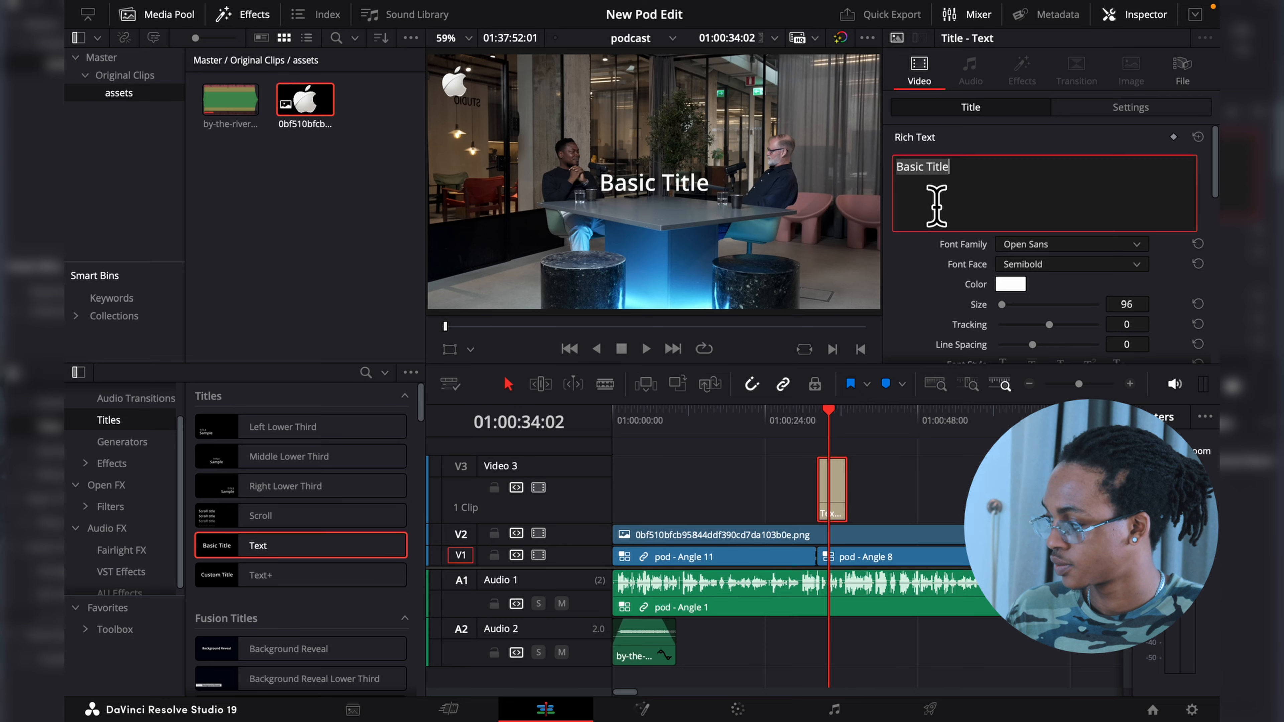
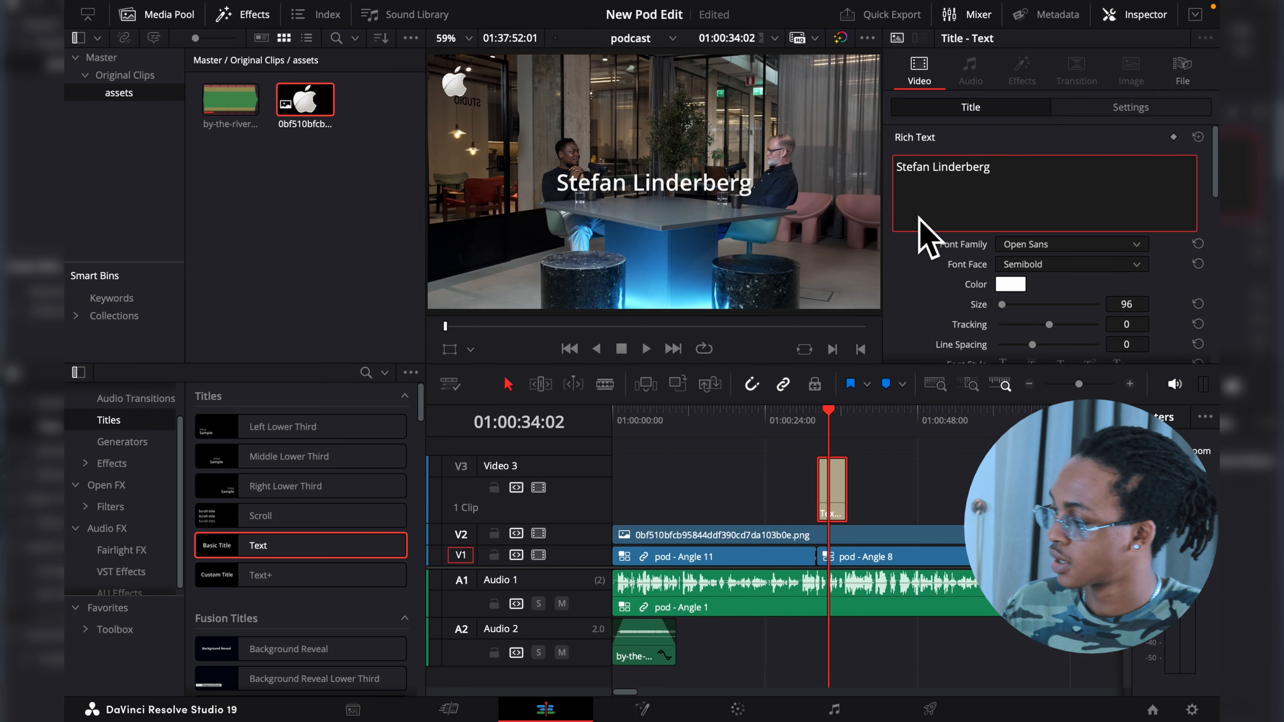
- Style the name title in Noto Sans Oriya Bold at size 70 and position it at X -589, Y -393
left_click(911, 253)
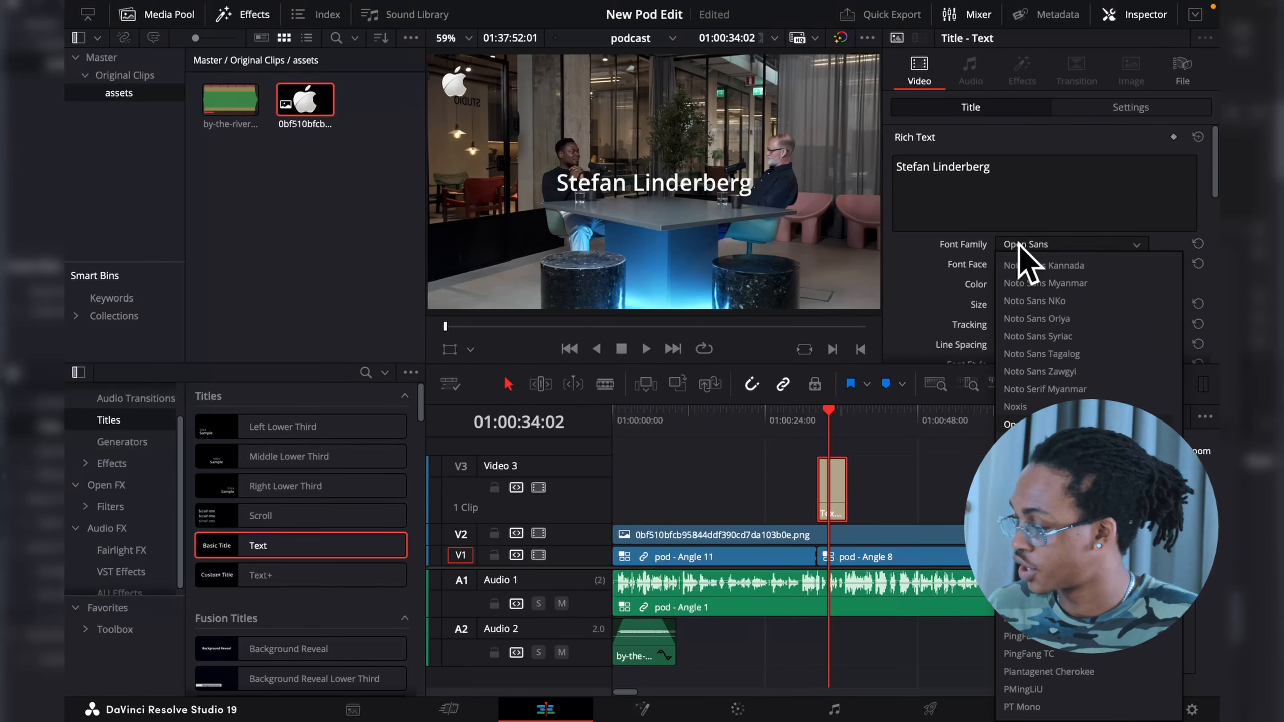
left_click(1047, 318)
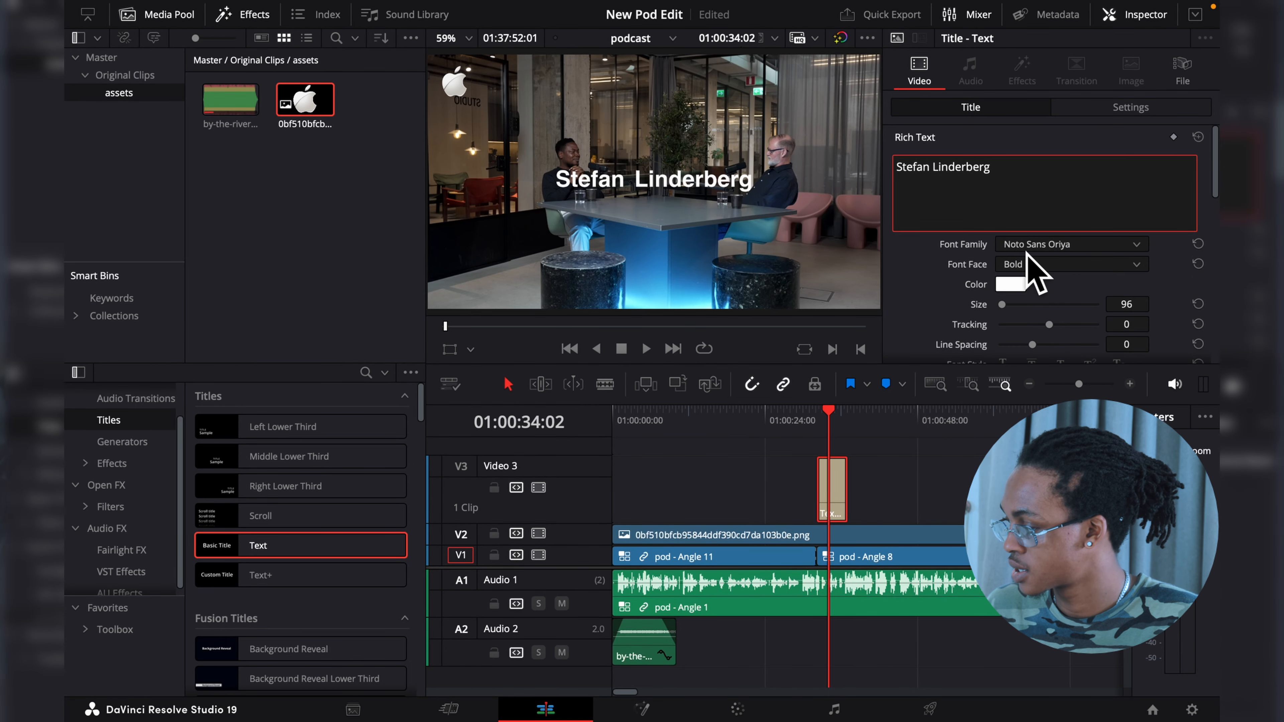
left_click_drag(1127, 297, 1092, 298)
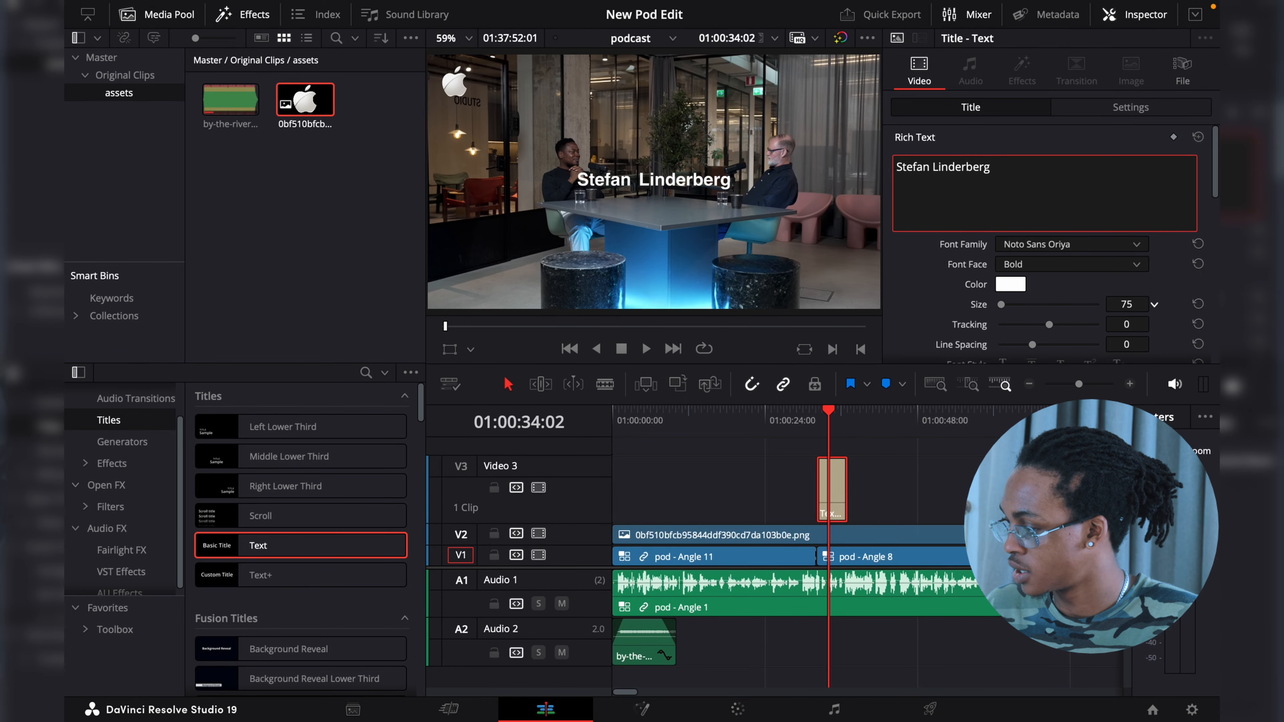
left_click(1129, 104)
left_click_drag(1127, 181, 998, 182)
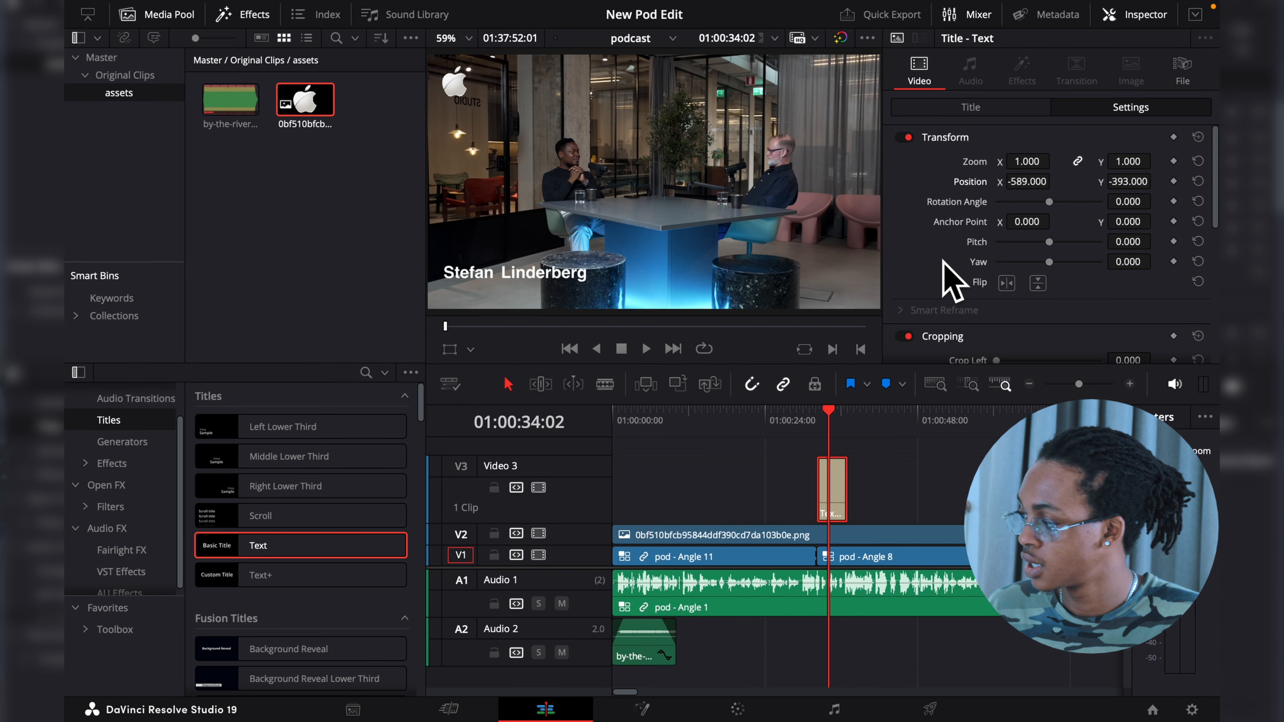
- Give the name title a black background 0.364 wide and 0.083 high, with corner radius 0.037 and opacity 100
left_click(971, 108)
scroll(955, 305, "down", 10)
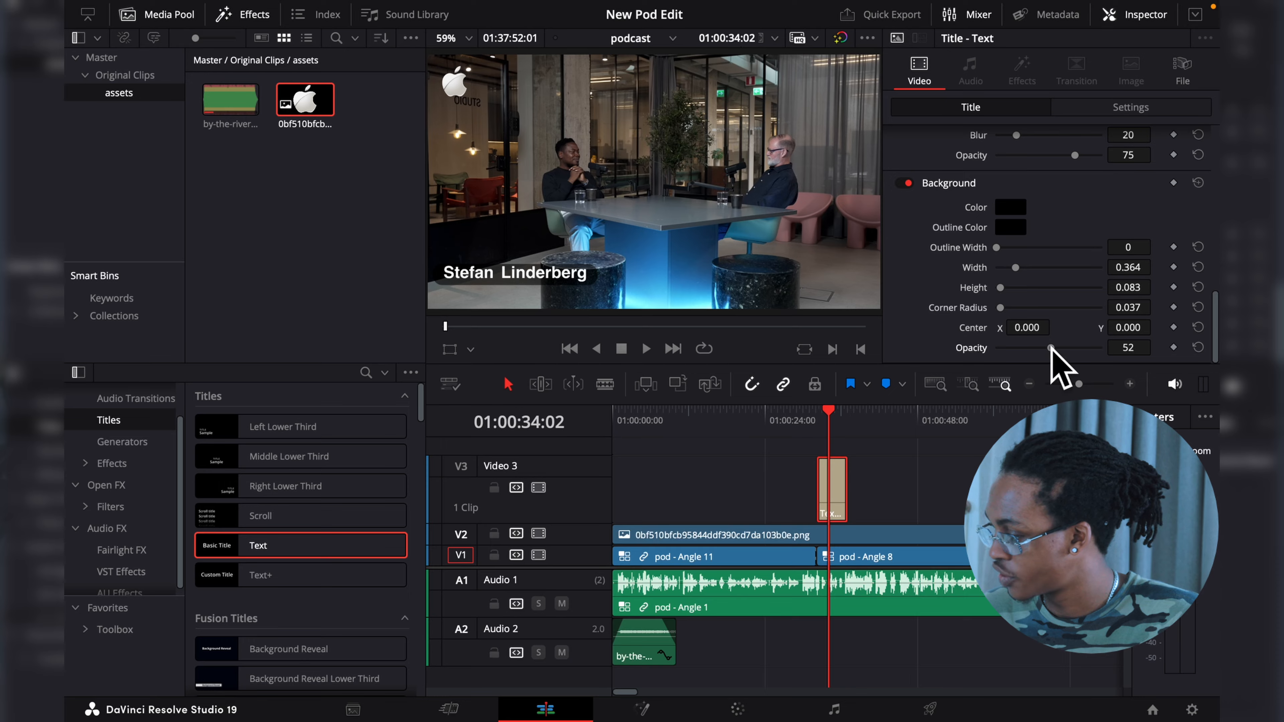
left_click_drag(1051, 349, 1149, 358)
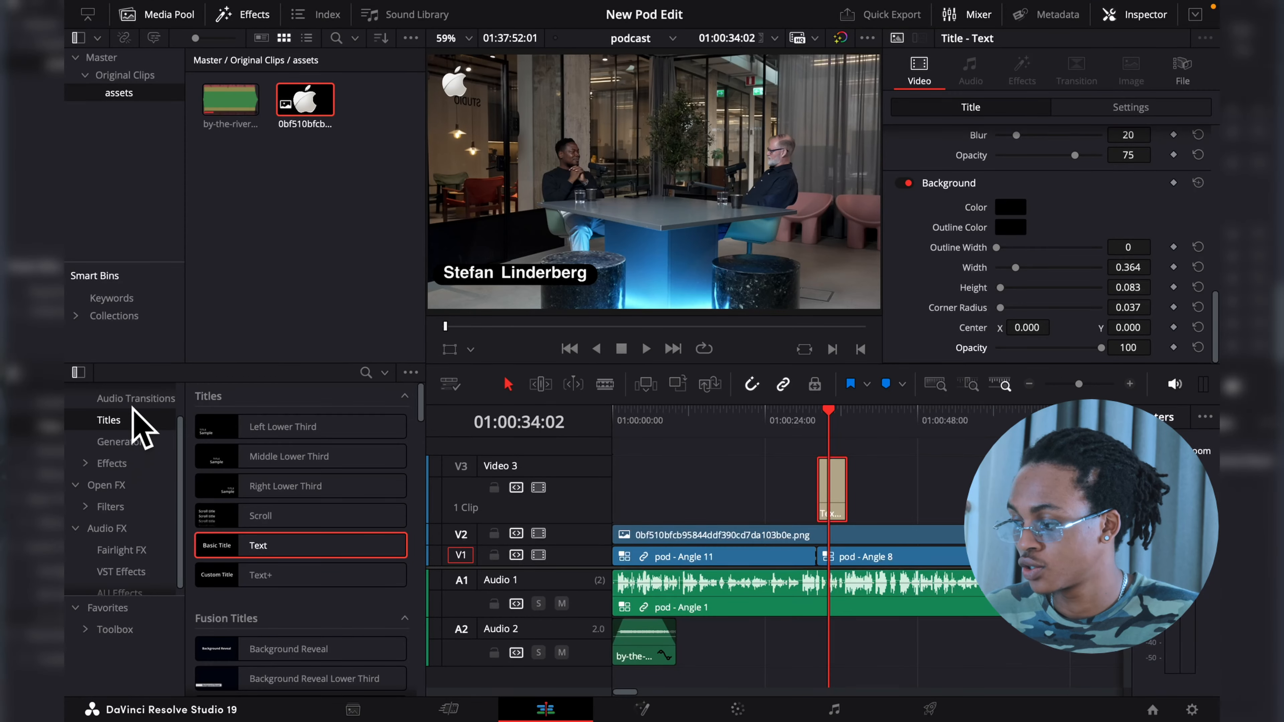
- Apply video transitions to the beginning and end of the name title clip
scroll(133, 407, "up", 2)
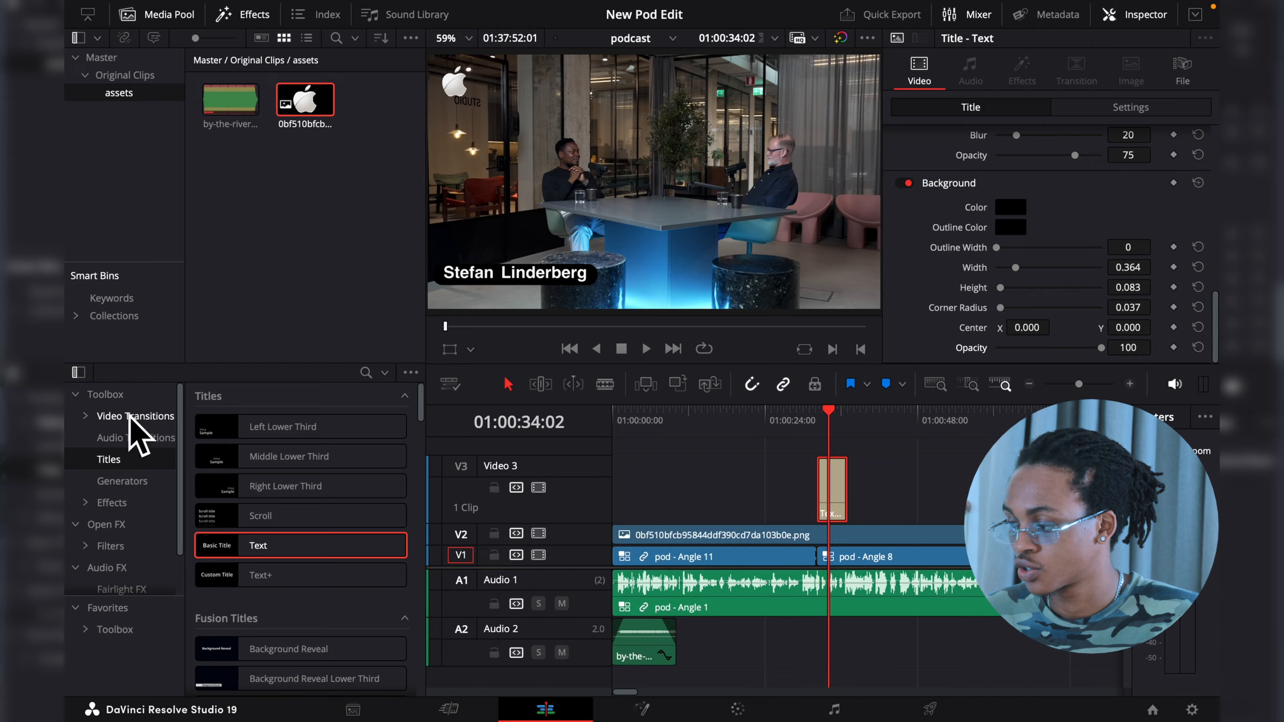
left_click(135, 416)
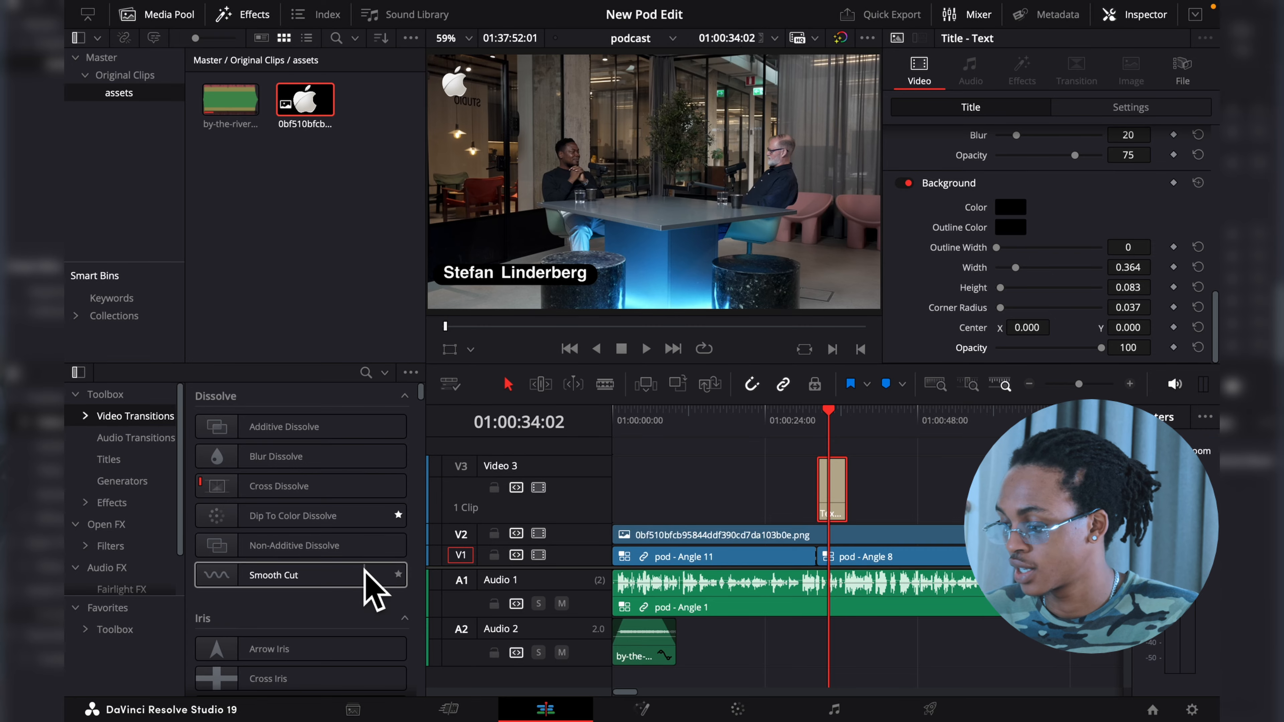
scroll(367, 587, "down", 15)
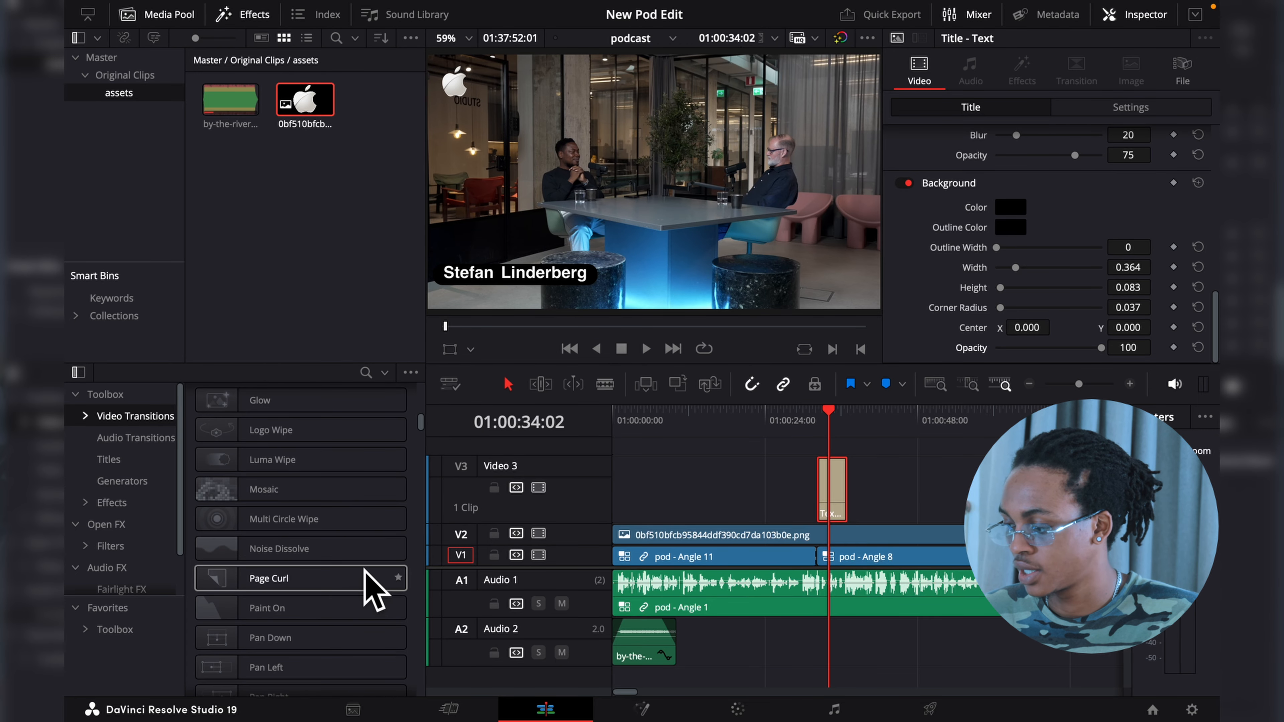
scroll(371, 587, "down", 12)
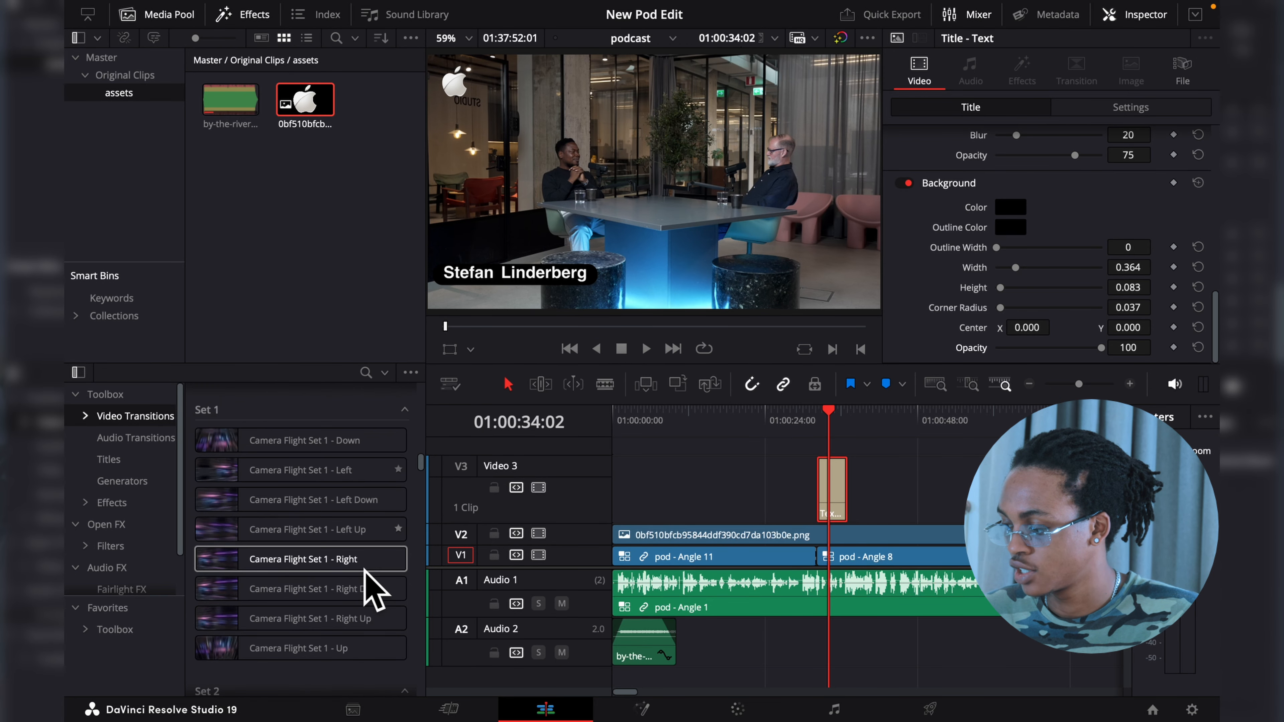
left_click_drag(338, 579, 830, 488)
left_click_drag(353, 544, 845, 498)
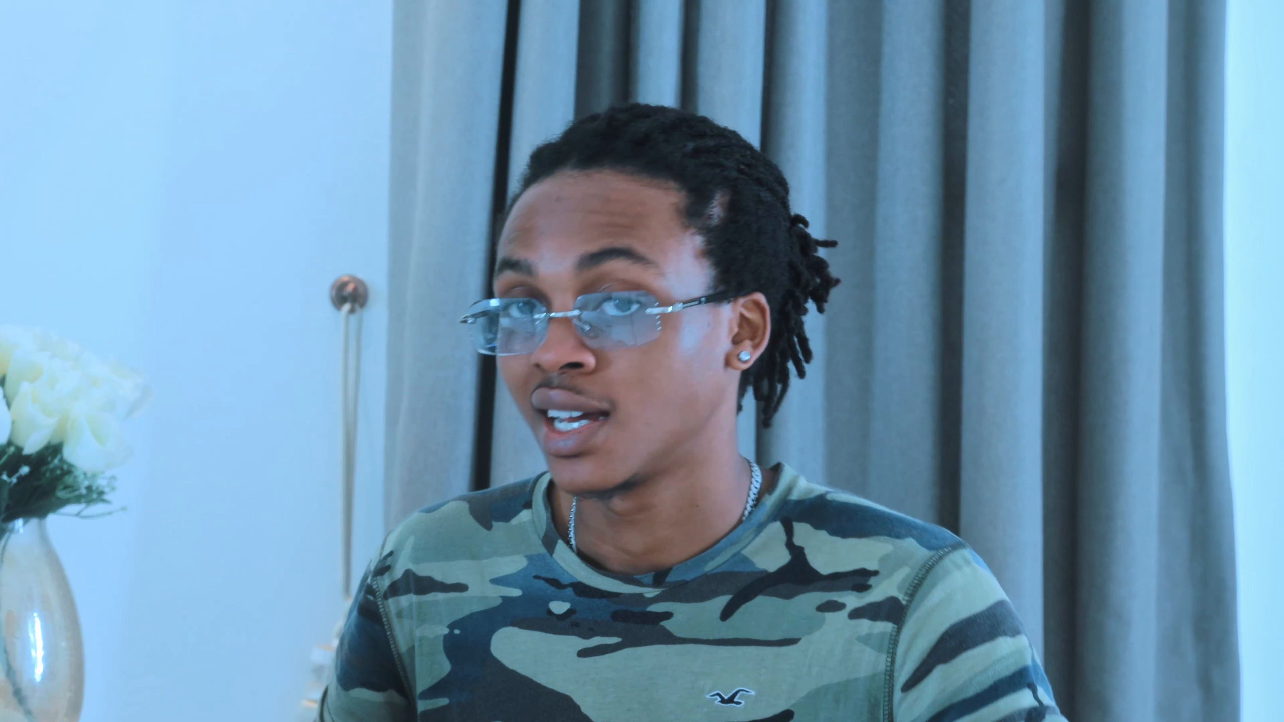
- Search the effects for "adj" and place an Adjustment Clip on a new Video 4 track at the timeline start
left_click(365, 372)
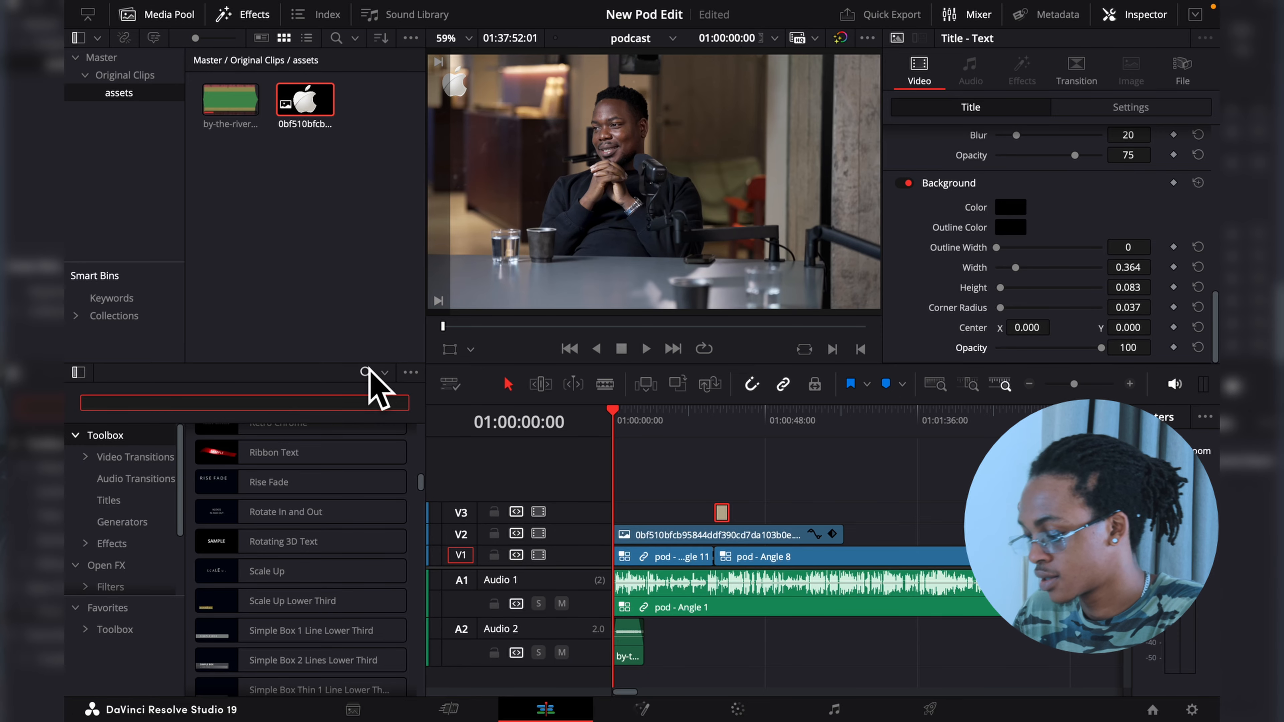
type("adj")
left_click(318, 467)
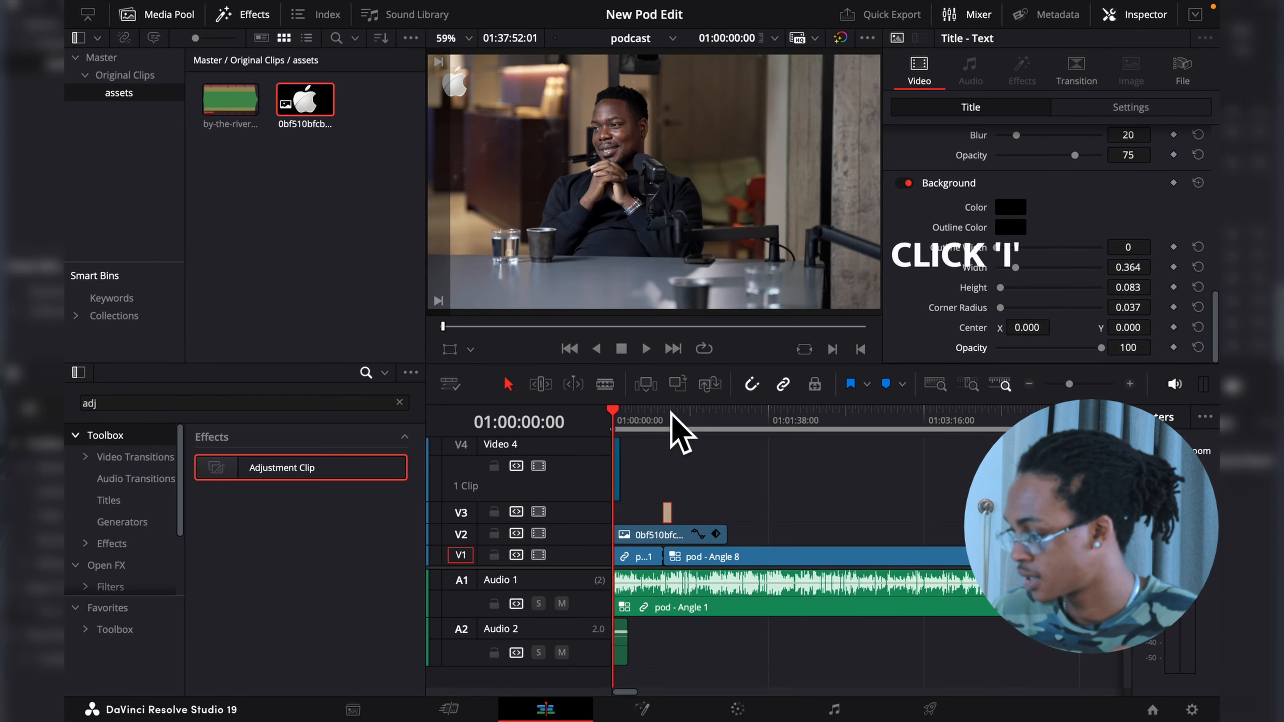
- Mark the timeline range from its start to an out point at 01:01:52:03
left_click_drag(678, 420, 791, 420)
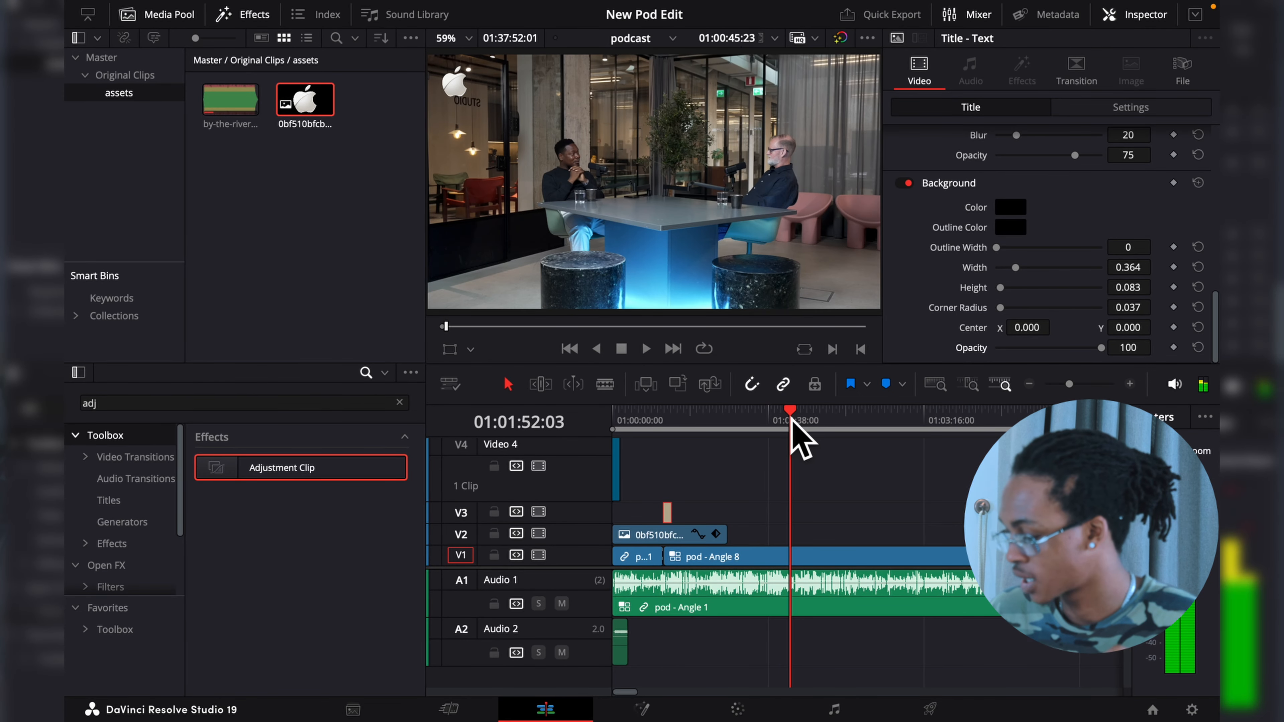
key("o")
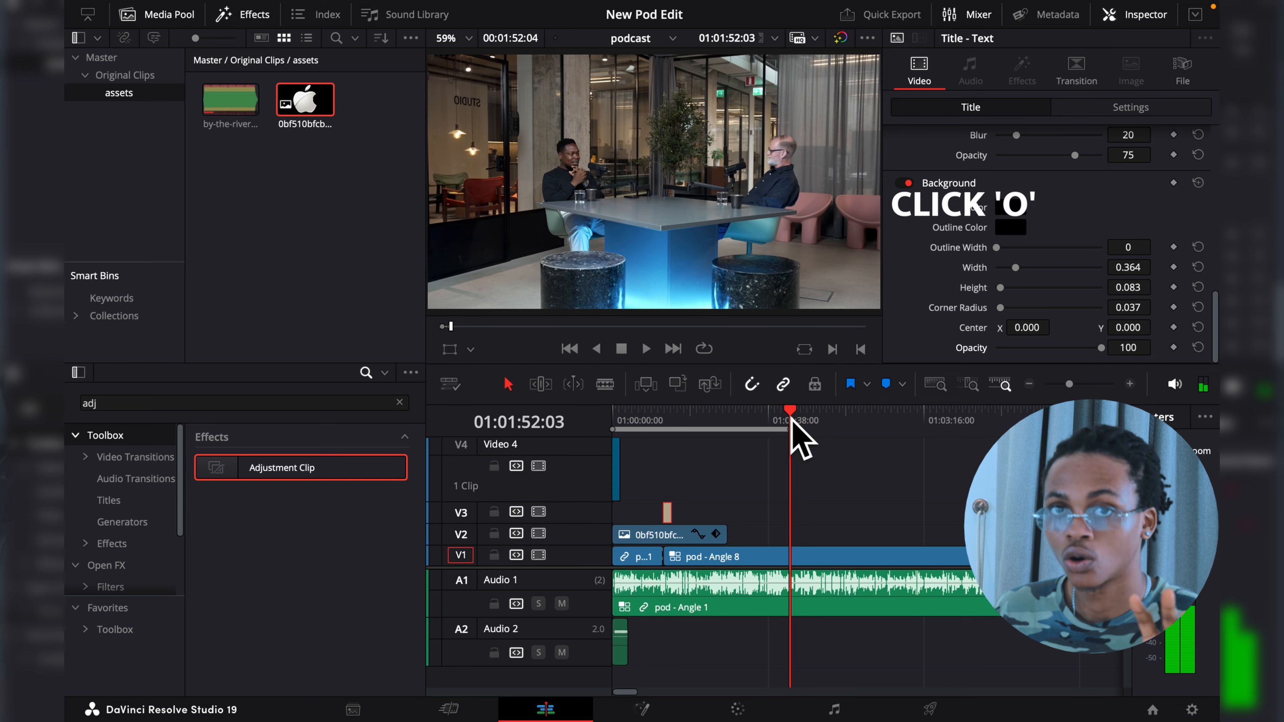